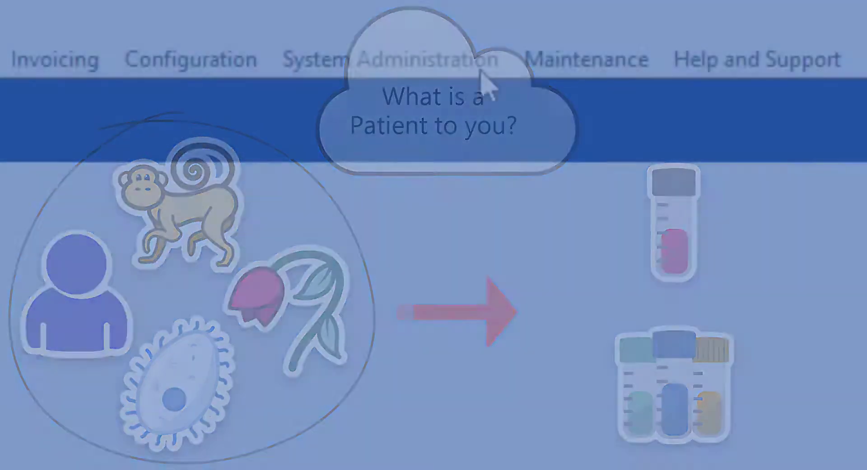
Step: Set the Patient Table Alias to Seahawks in the inventory system properties
left_click(481, 71)
left_click(465, 143)
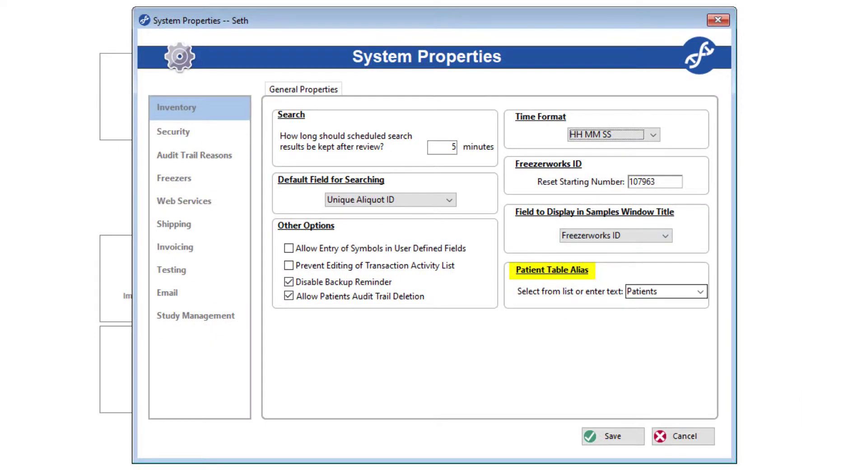
left_click(701, 292)
key("Down")
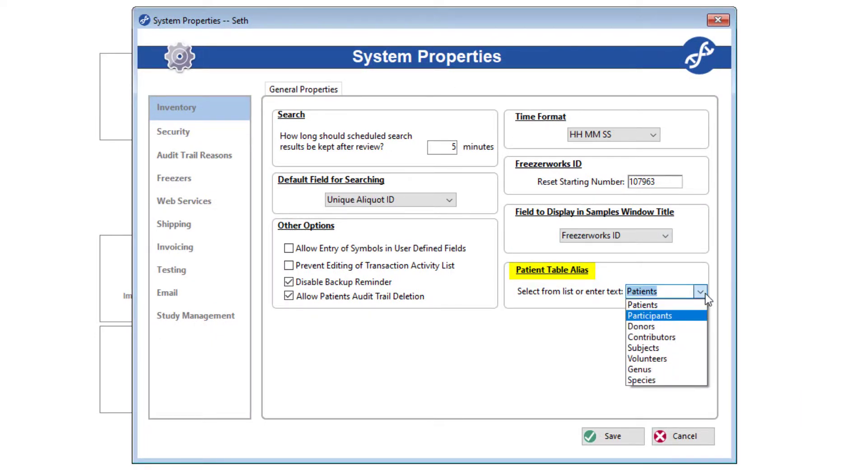
key("Down")
type("Seahawks")
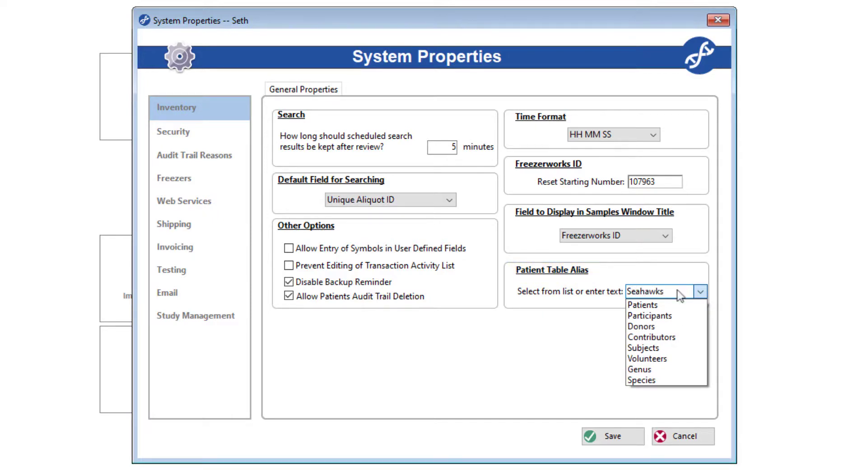
left_click(673, 273)
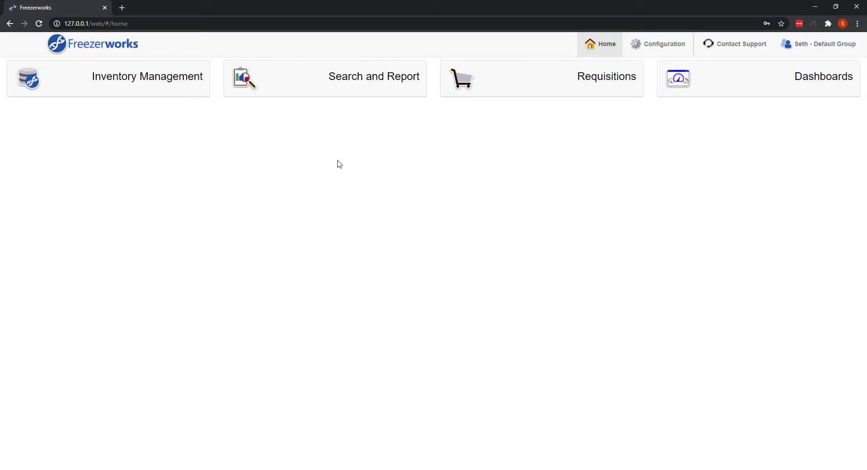
Step: Open a blank patient record from Inventory Management
left_click(165, 94)
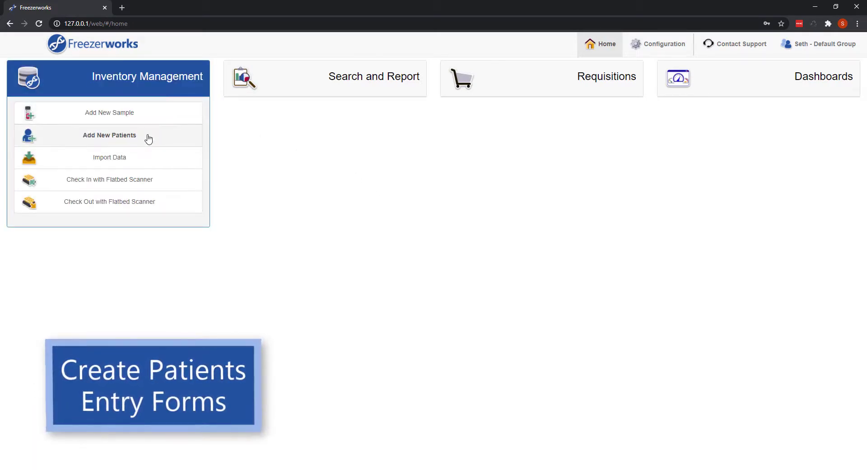
left_click(148, 138)
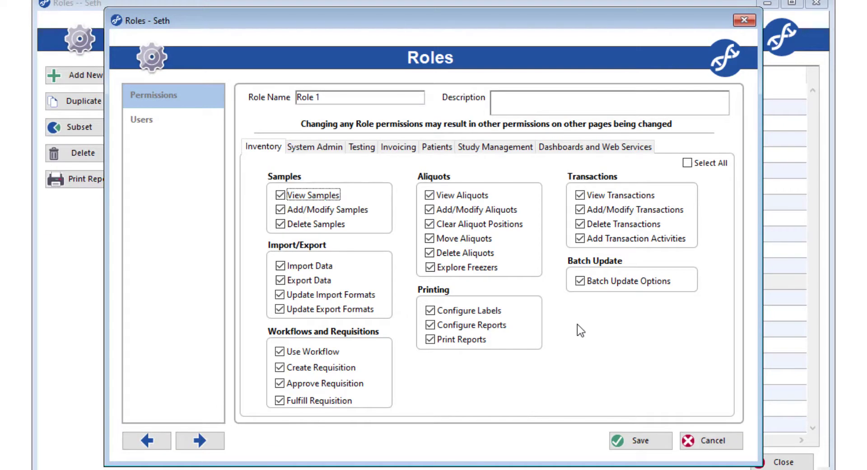
Step: Check that the Configure Entry Forms permission is enabled for Role 1 under its system administration permissions
left_click(316, 149)
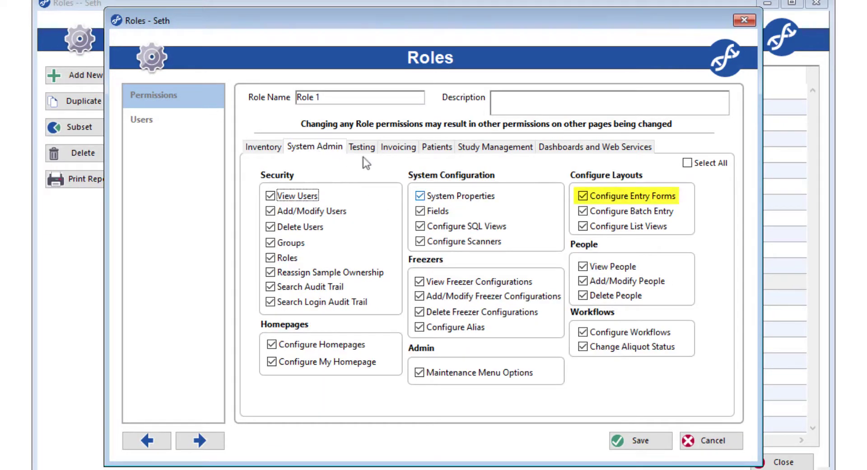
left_click(584, 199)
left_click(583, 199)
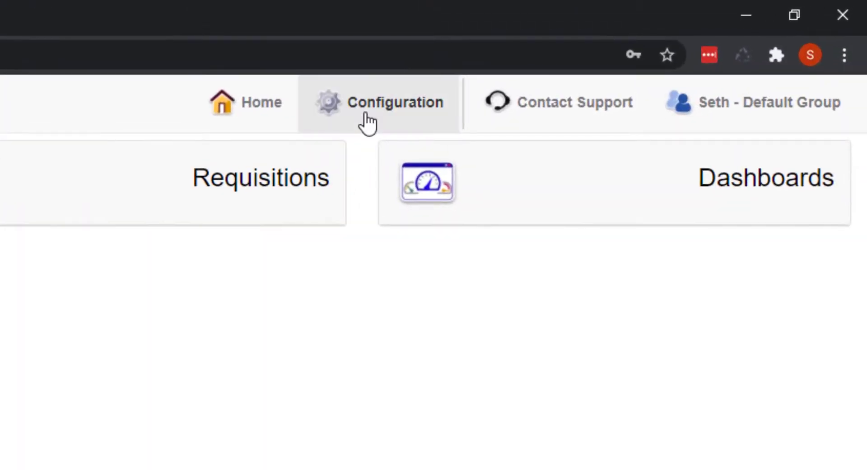
Step: Create a new Patients Entry Form from the configuration area
left_click(368, 123)
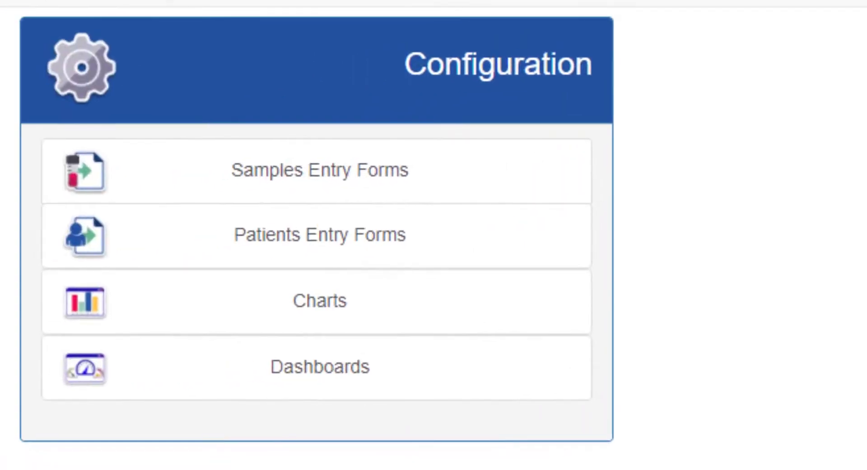
left_click(456, 249)
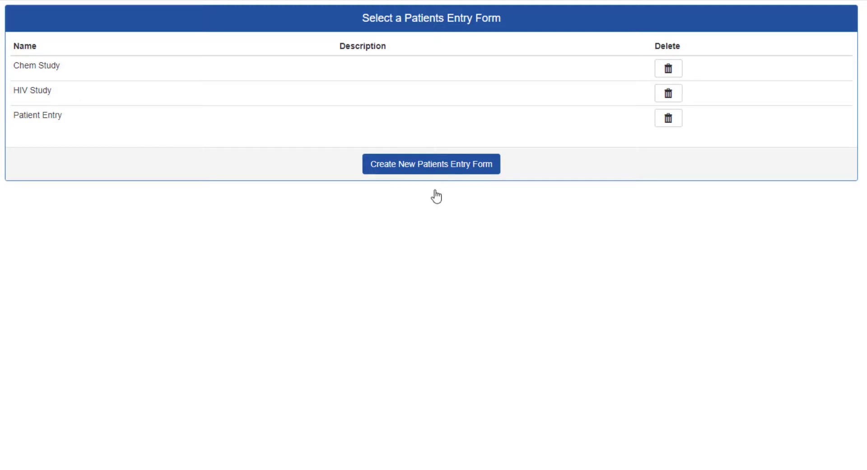
left_click(447, 172)
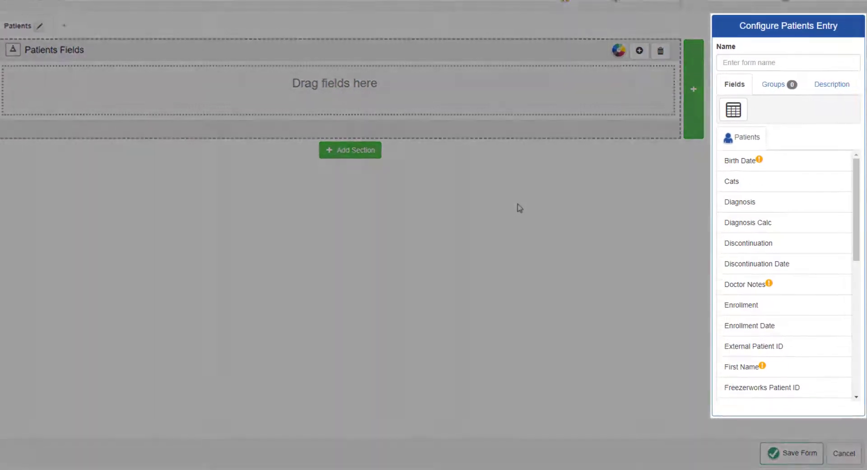
Step: Look through the new form's name, group and description settings, then return to its list of fields
left_click(752, 65)
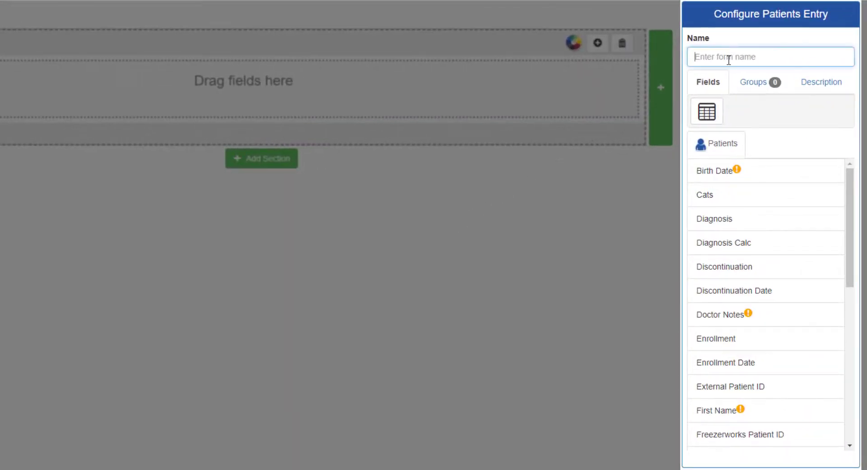
left_click(752, 83)
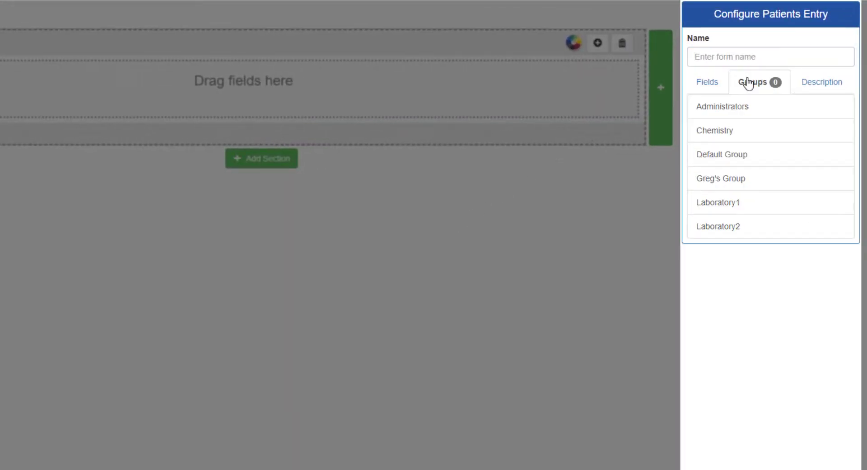
left_click(821, 88)
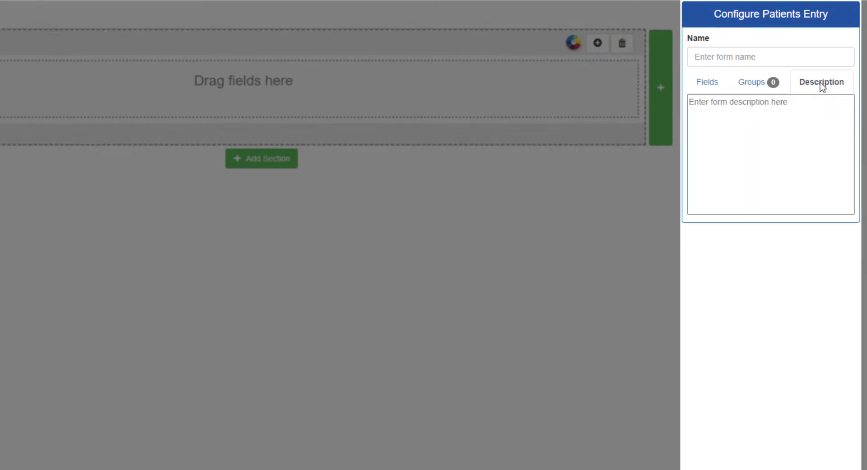
left_click(708, 86)
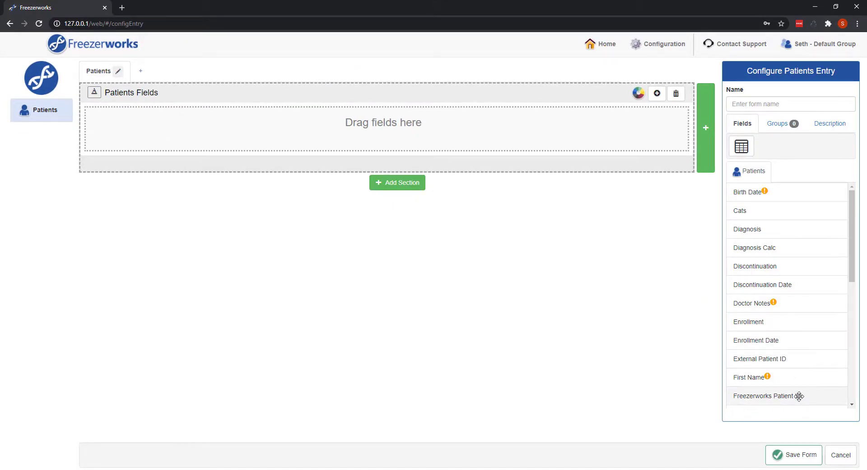
Step: Place the Freezerworks Patient ID, External Patient ID and Birth Date fields in the Patients Fields panel, acknowledging the PHI usage notice
left_click_drag(797, 394, 218, 119)
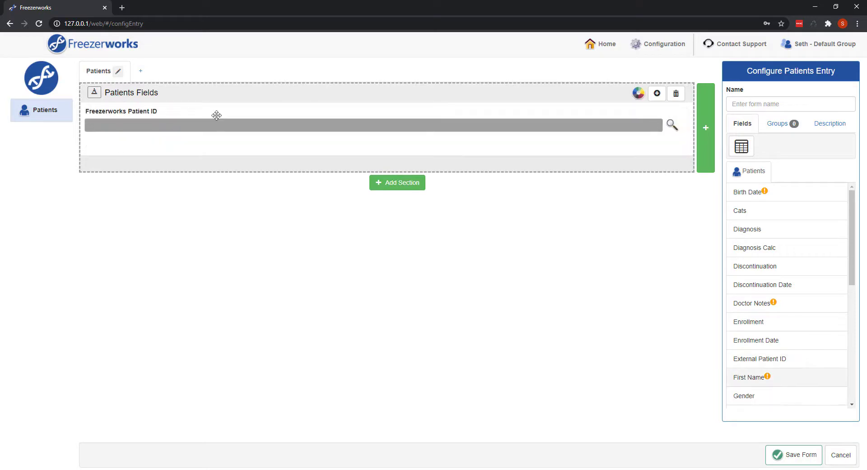
left_click_drag(800, 360, 289, 142)
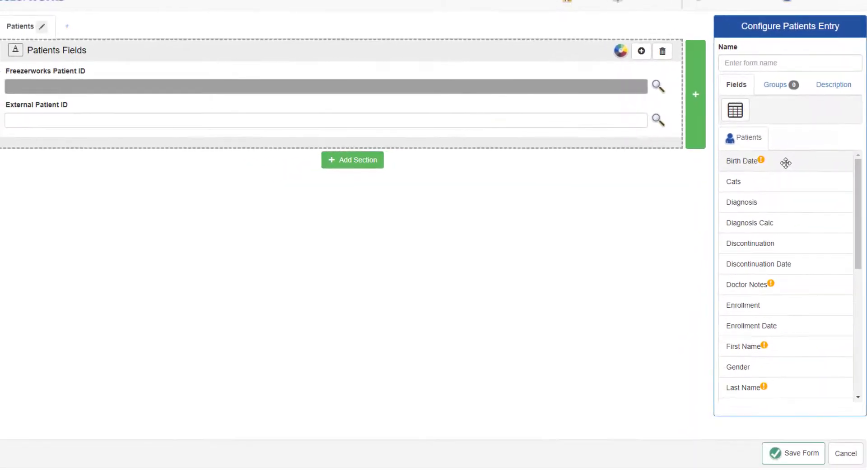
left_click_drag(786, 163, 192, 125)
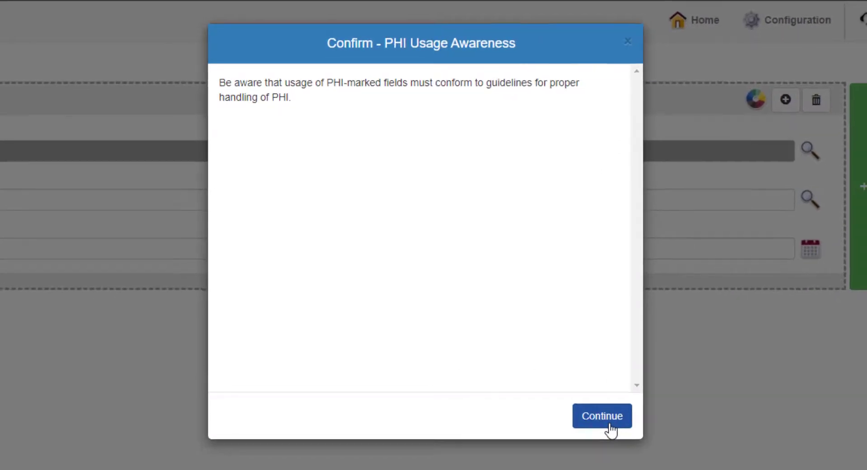
left_click(614, 431)
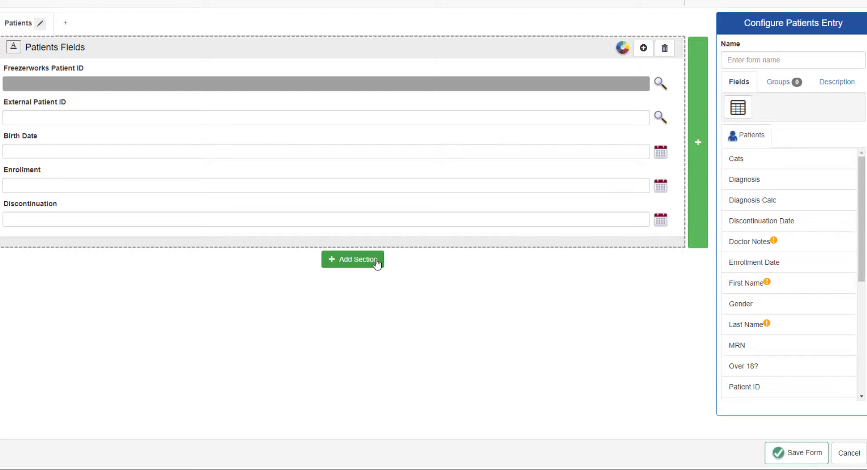
Step: Add a second column to the section with an extra panel, and title its upper panel Study Fields
left_click(703, 143)
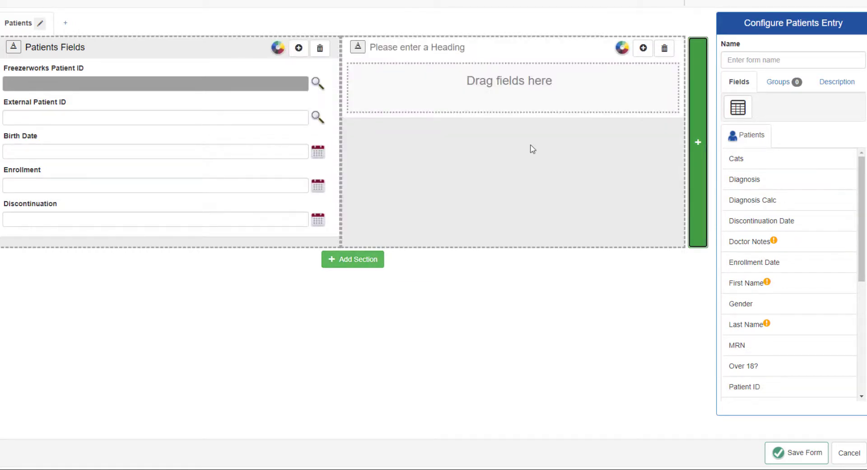
left_click_drag(738, 107, 443, 128)
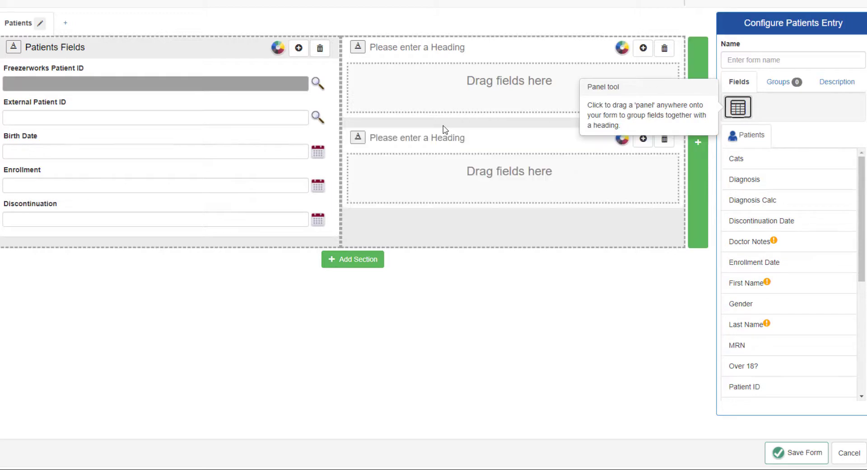
left_click(429, 47)
type("Study Fields")
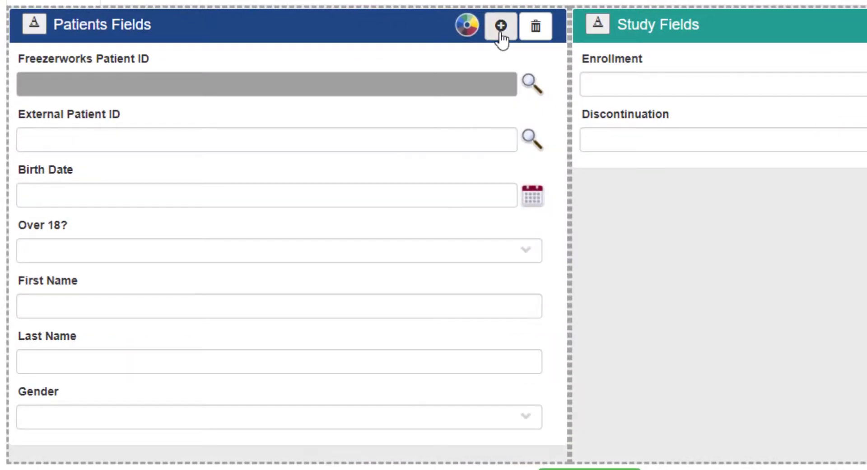
Step: Add a second column inside the Patients Fields panel and move First Name, Last Name and Gender into it
left_click(460, 43)
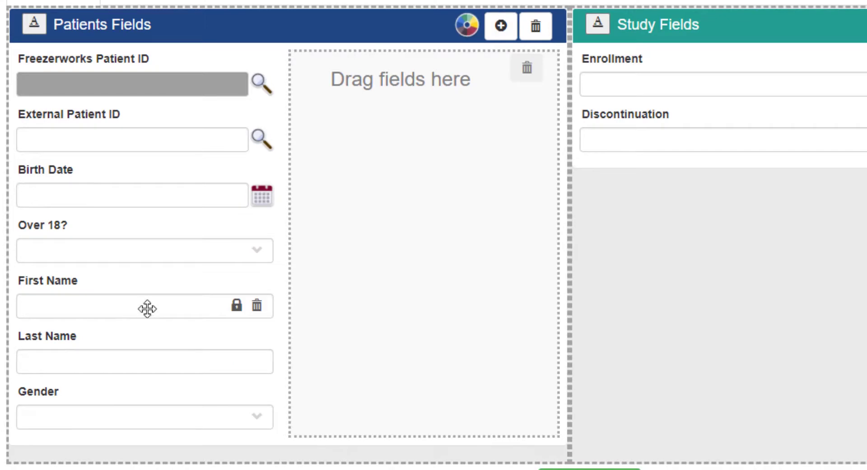
left_click_drag(296, 306, 398, 72)
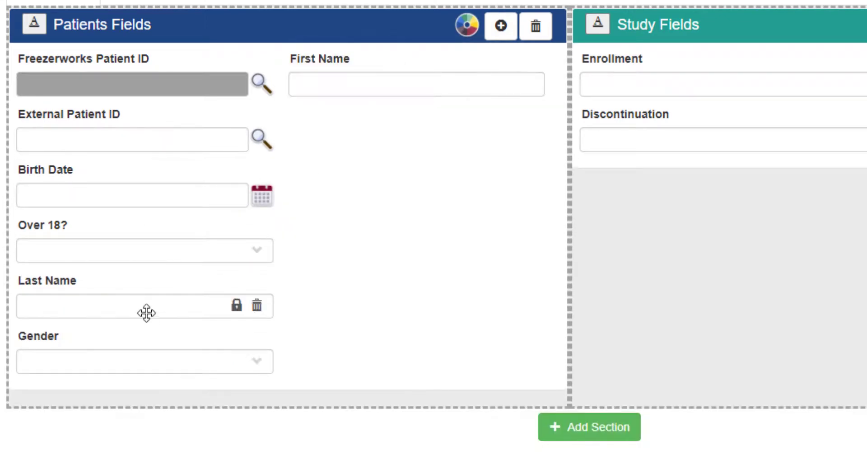
left_click_drag(145, 312, 384, 133)
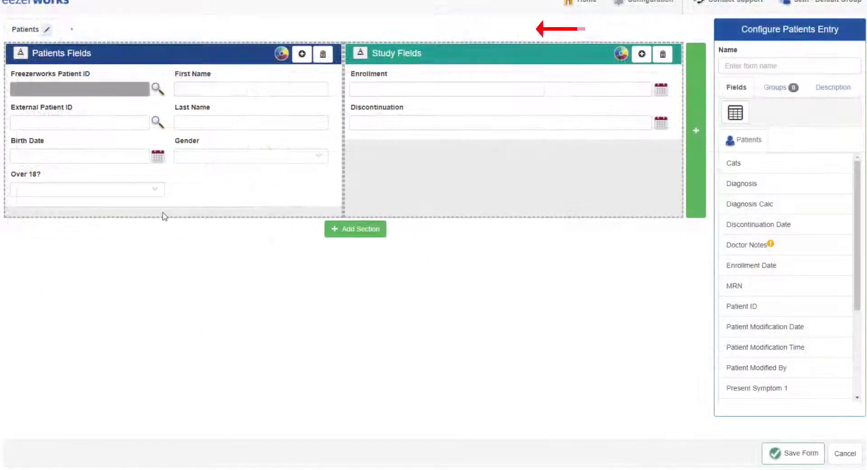
Step: Save the Patient Entry form and return to the home page
left_click(71, 29)
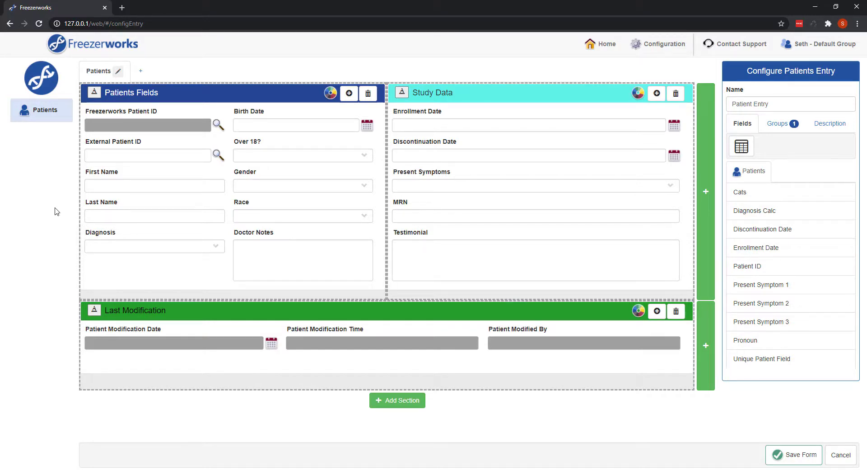
left_click(785, 456)
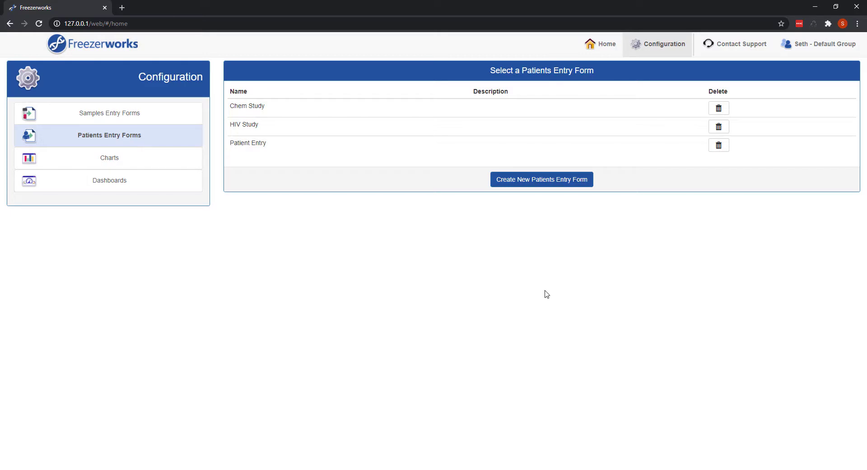
left_click(115, 50)
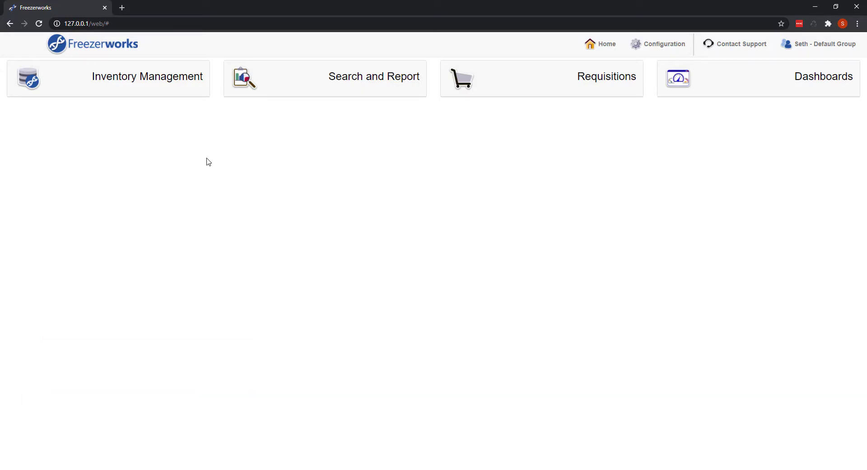
Step: Start a new patient record from Inventory Management, and also from the patients results list
left_click(187, 95)
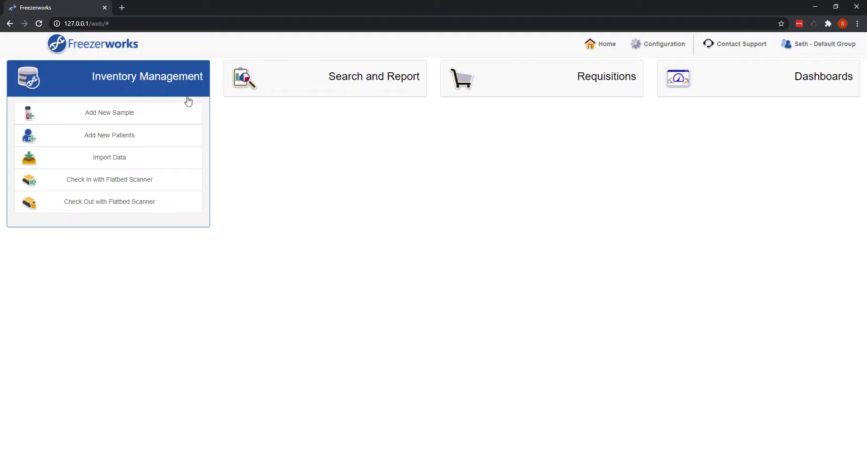
left_click(164, 136)
left_click(370, 182)
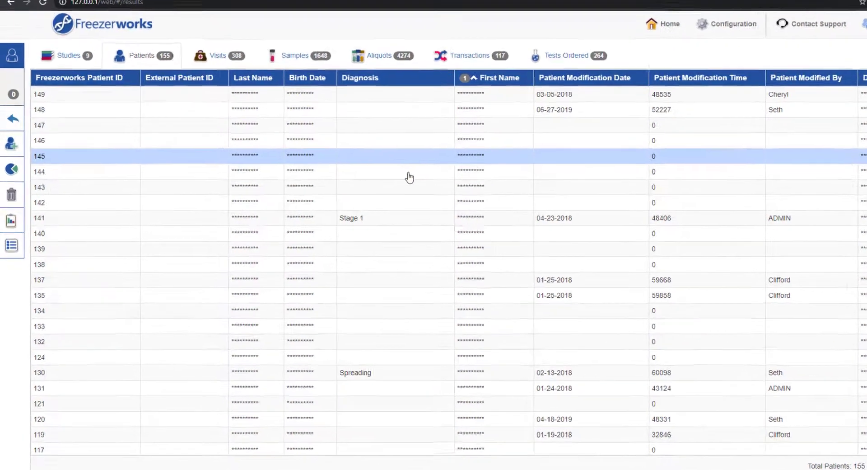
mouse_move(12, 145)
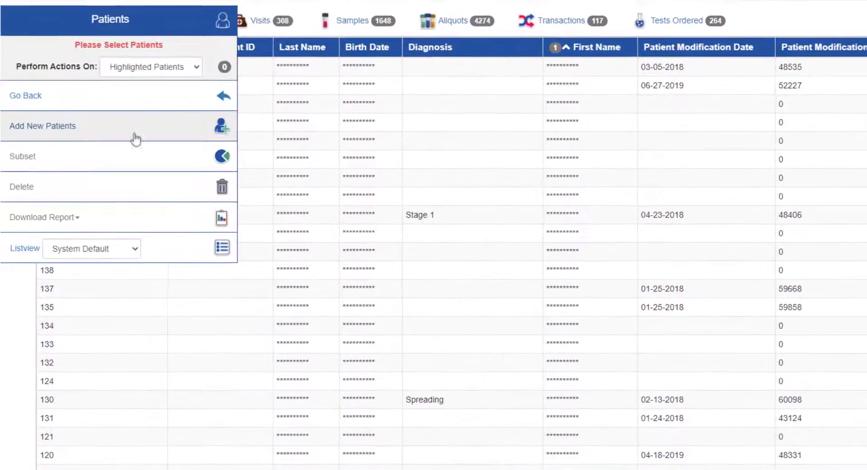
left_click(74, 147)
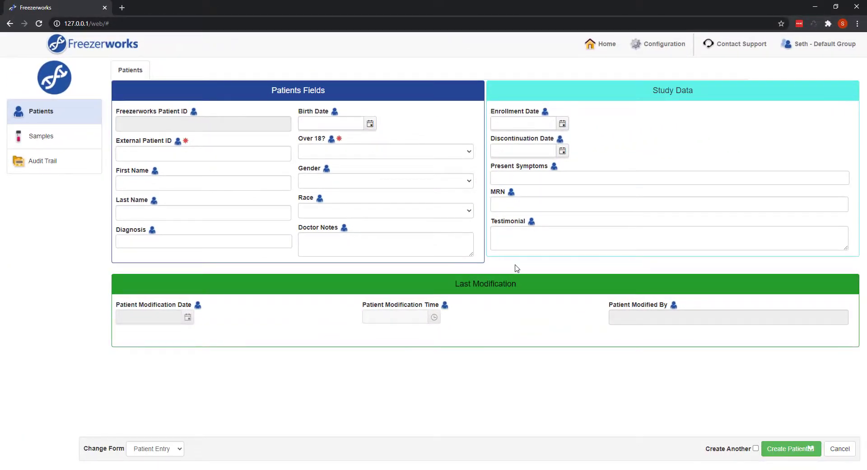
Step: View the user account options and the entry forms available for the new patient record
left_click(813, 47)
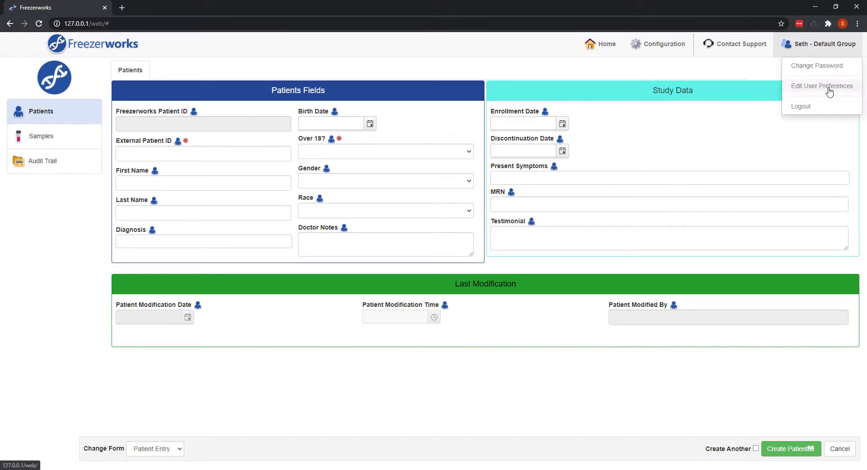
left_click(671, 74)
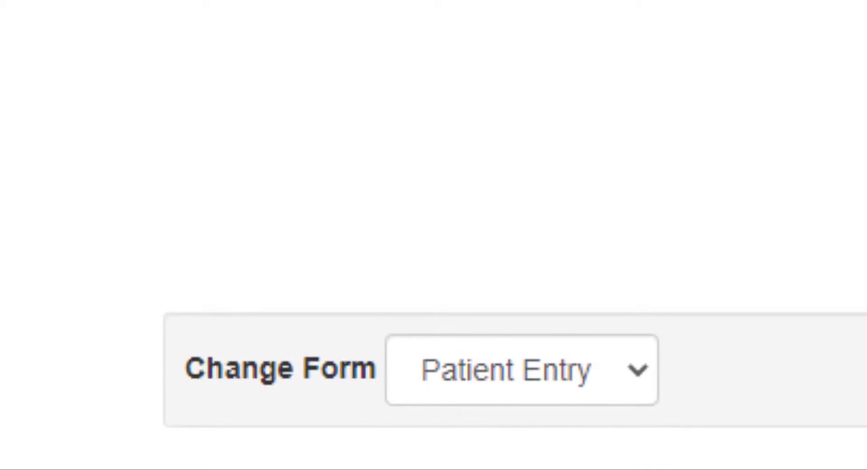
left_click(181, 450)
left_click(650, 380)
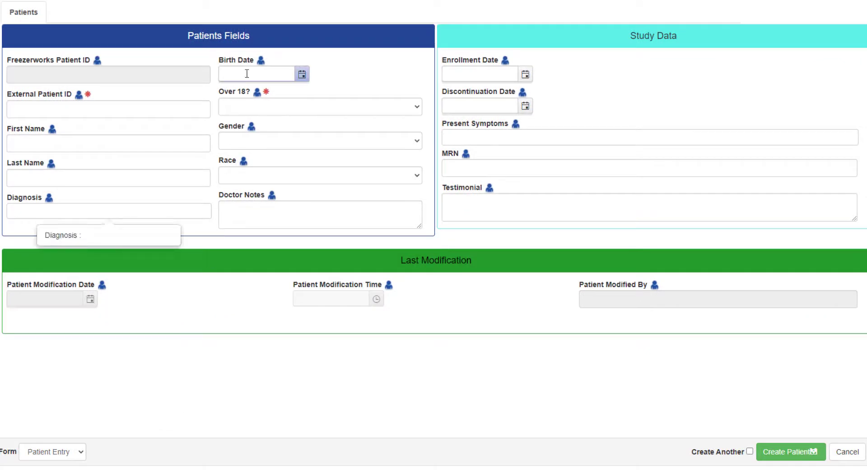
Step: Fill in the patient's birth date and external patient ID, and set Over 18? to true
left_click(269, 73)
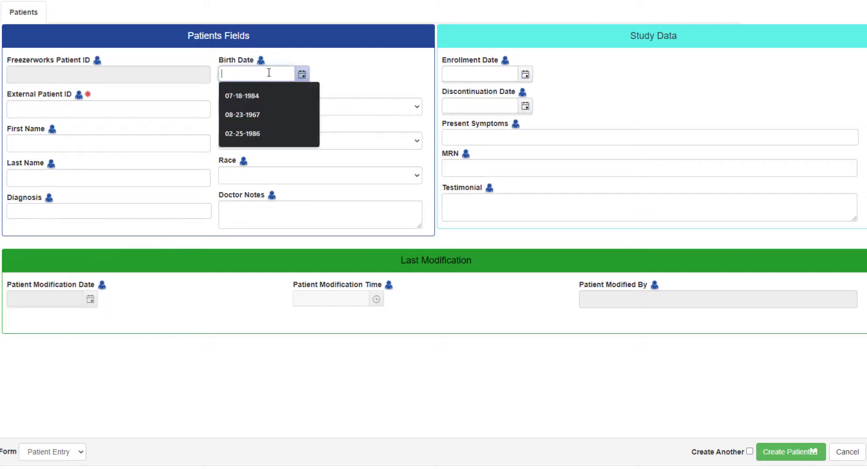
type("08-14")
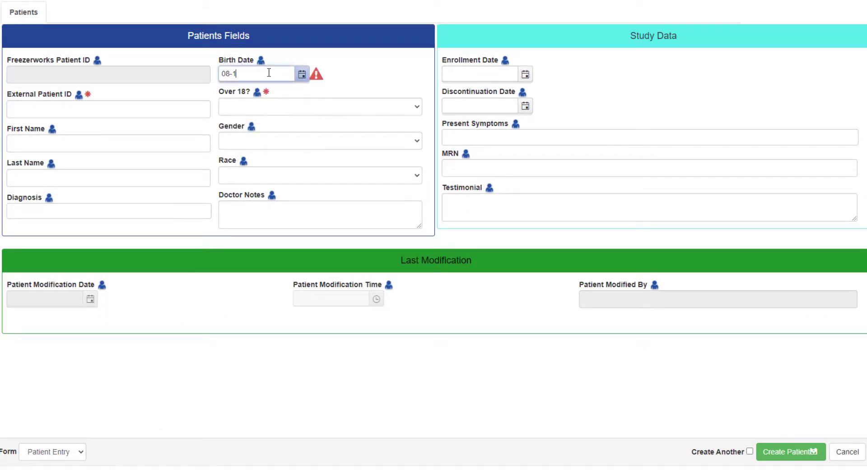
type("-1974")
left_click(133, 109)
type("MARVEL-225")
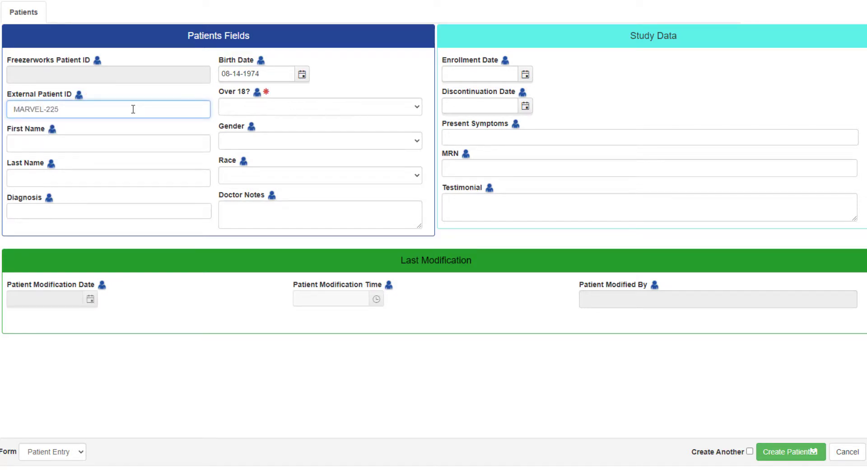
left_click(266, 109)
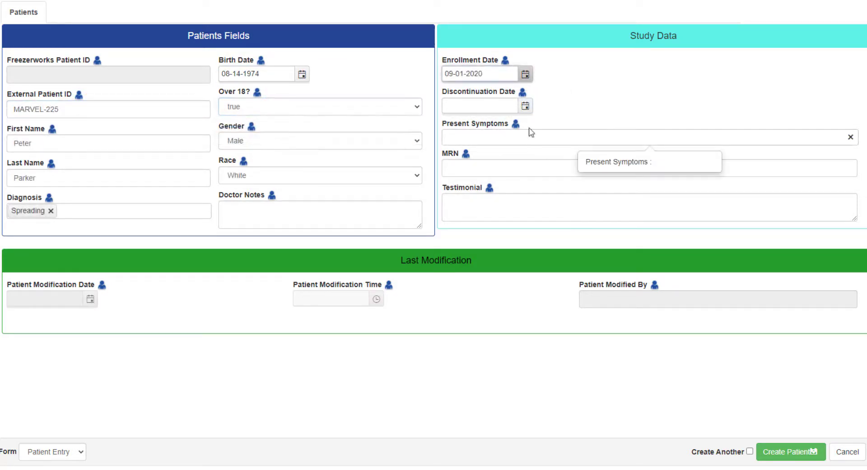
Step: Add Back Pain and Abdominal pain to the present symptoms, and create the patient with Create Another enabled
left_click(531, 137)
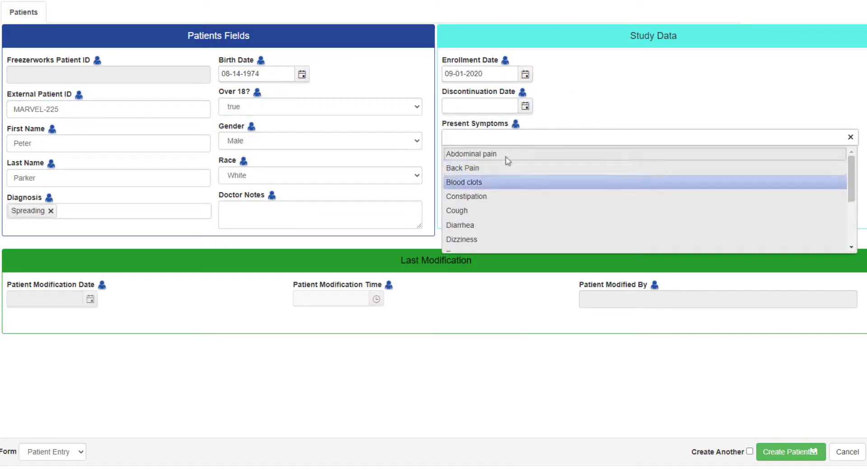
left_click(489, 169)
left_click(491, 155)
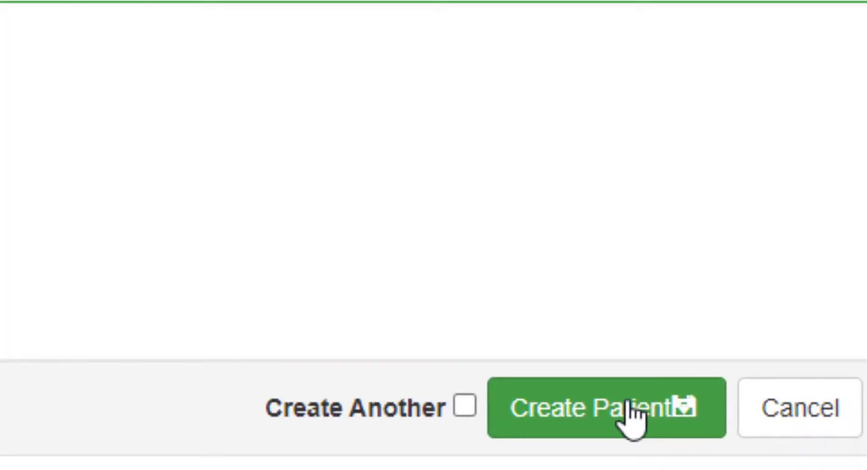
left_click(464, 405)
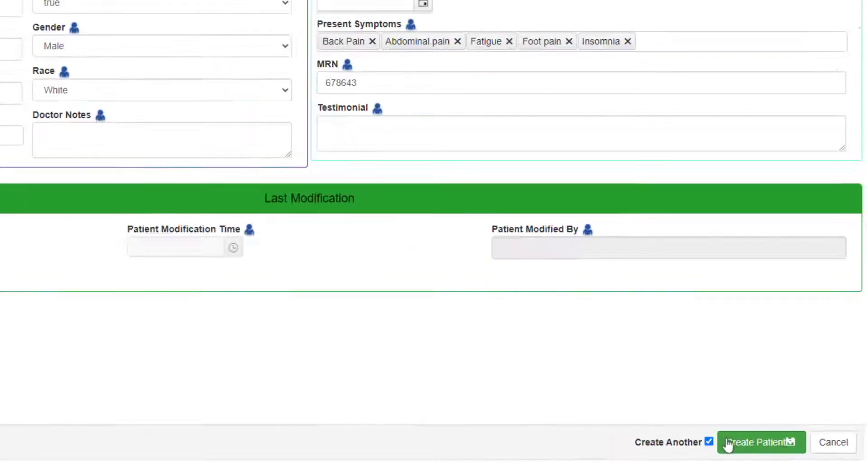
left_click(510, 406)
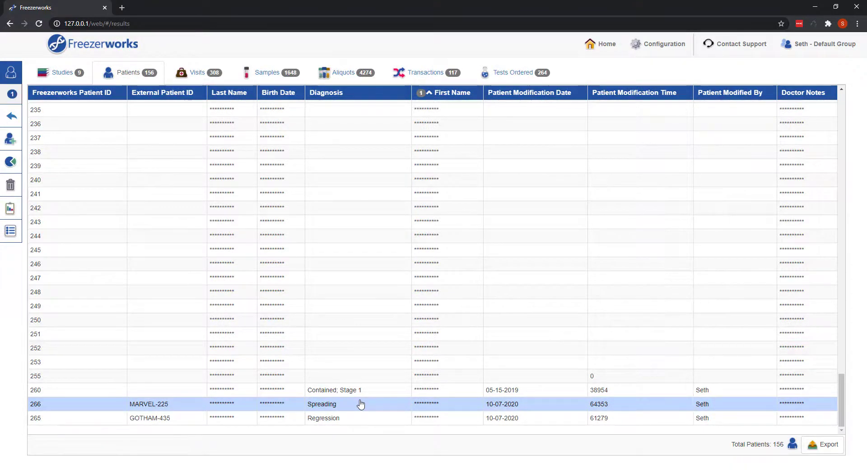
Step: Open the new patient's record for editing and review its audit trail, including PHI records, and its samples
double_click(361, 404)
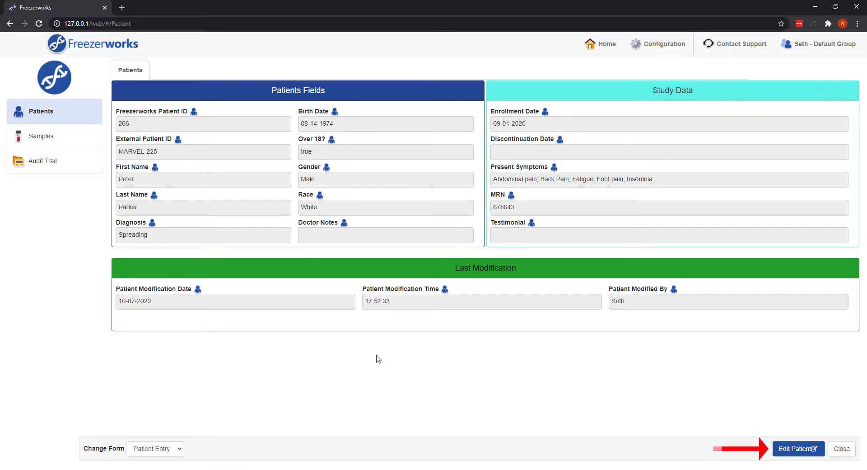
left_click(807, 448)
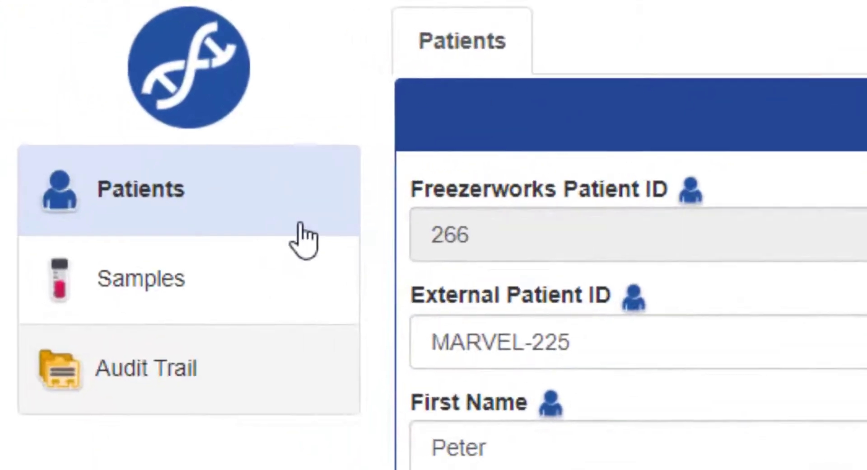
left_click(290, 387)
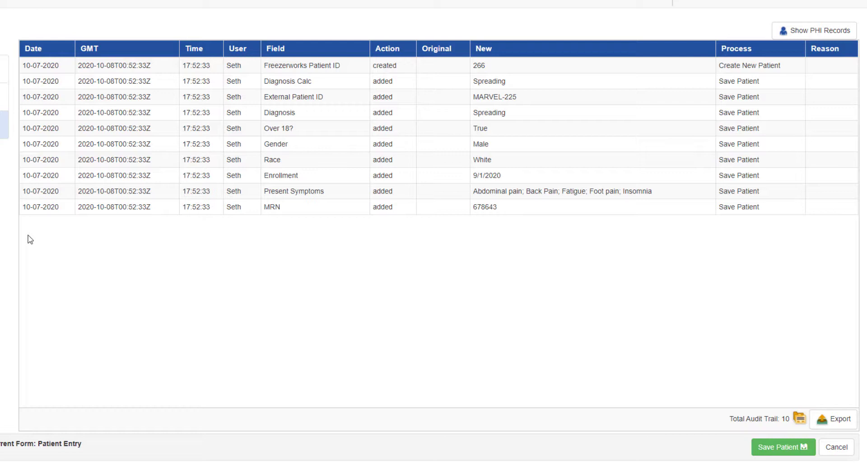
left_click(810, 39)
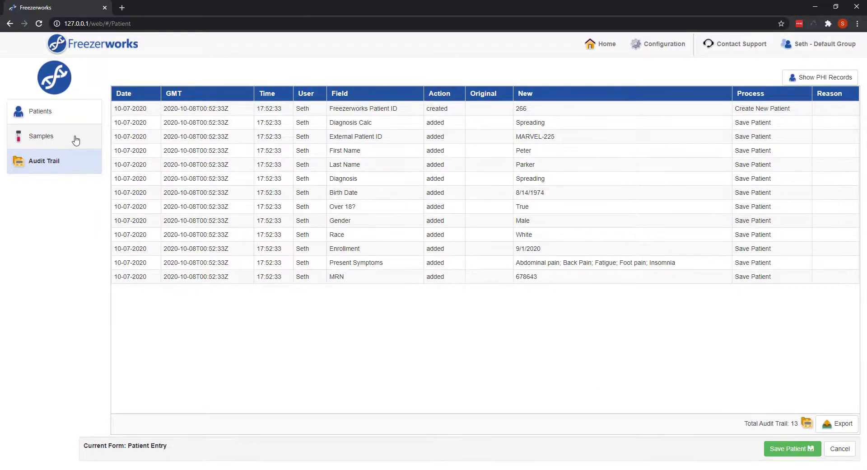
left_click(75, 140)
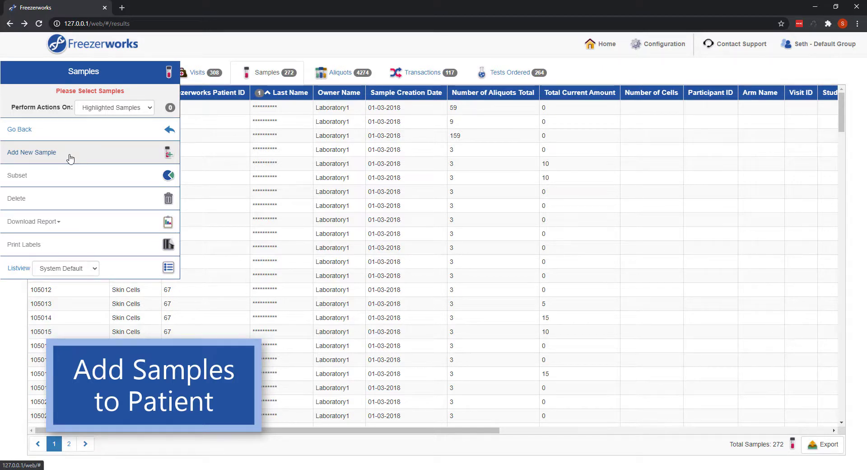
Step: Open the sample entry from the samples list and change its entry form to For Video
double_click(293, 154)
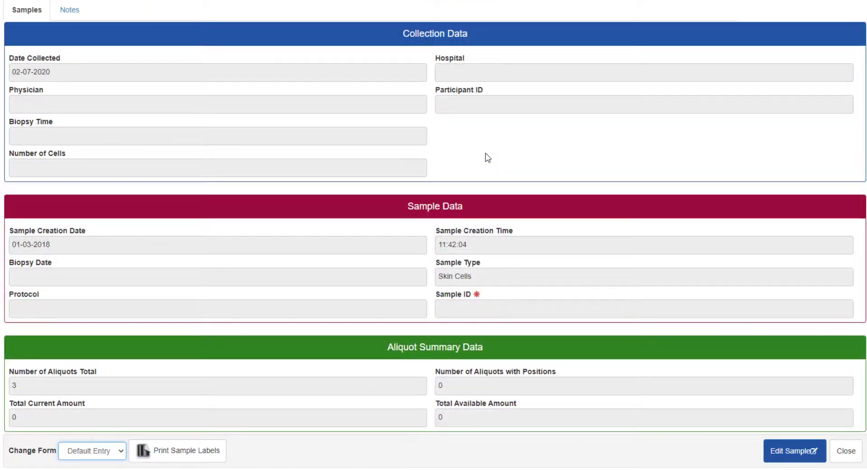
left_click(488, 157)
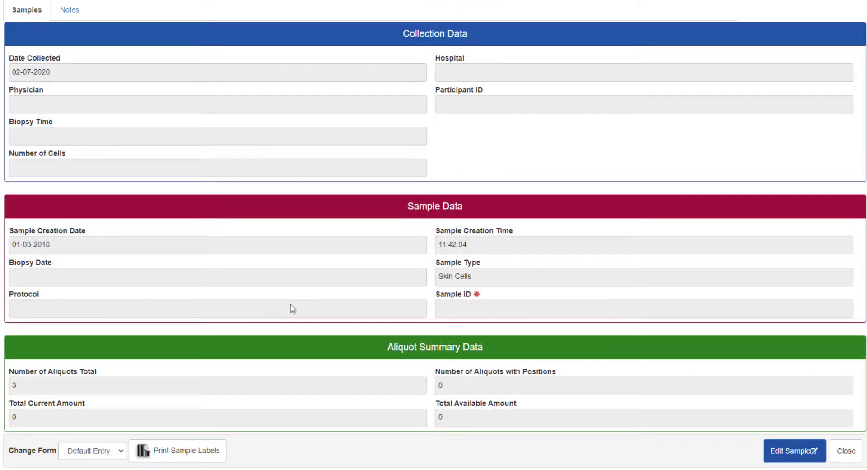
left_click(96, 451)
left_click(102, 419)
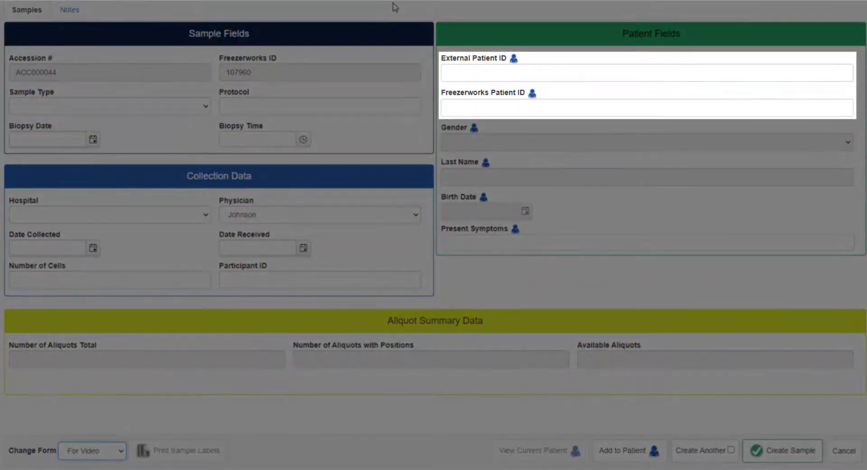
Step: Link the new sample to an existing patient by entering that patient's external ID
left_click(545, 73)
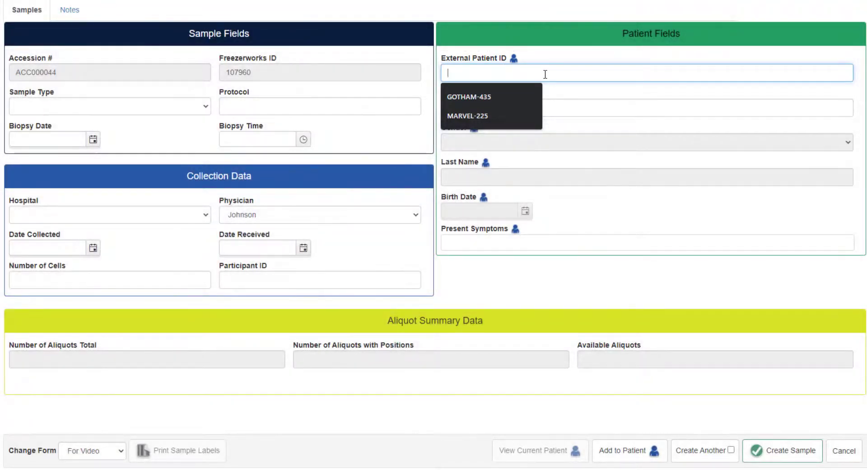
type("GOT")
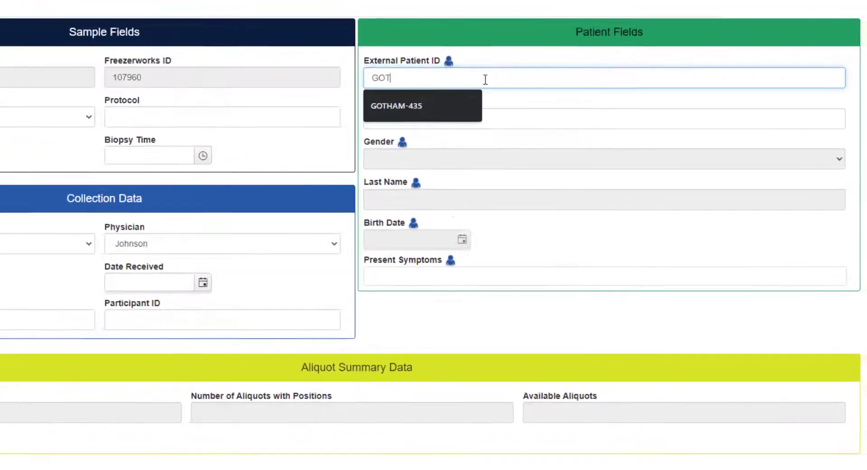
type("HAM-435")
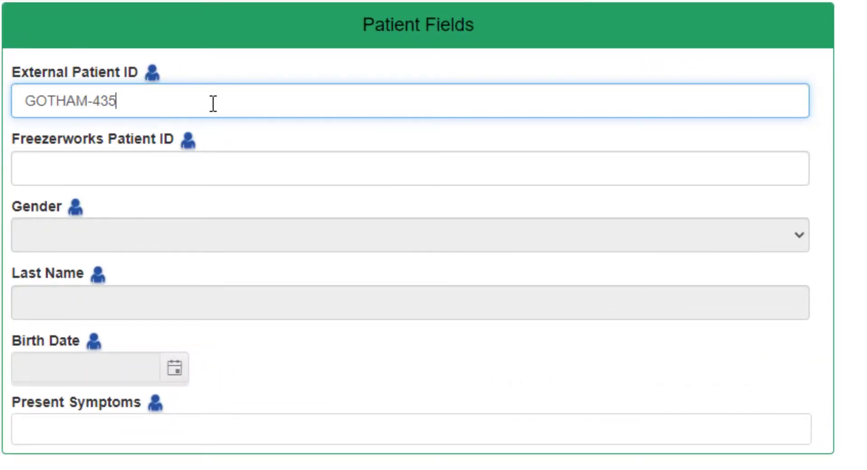
key("Tab")
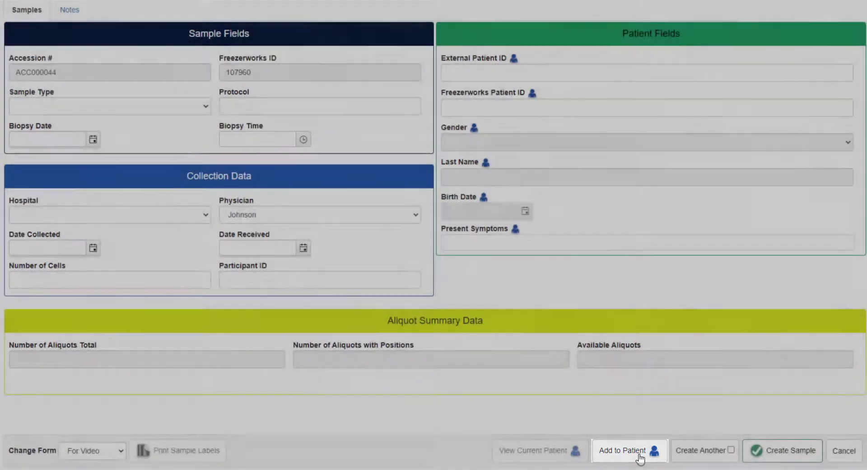
Step: Add the sample to a patient by searching Gender for Male and choosing the second-to-last patient in the results
left_click(636, 454)
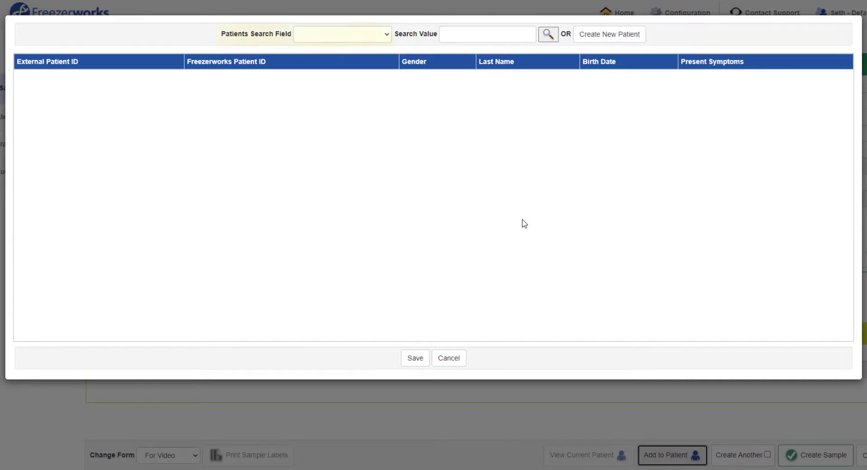
left_click(380, 40)
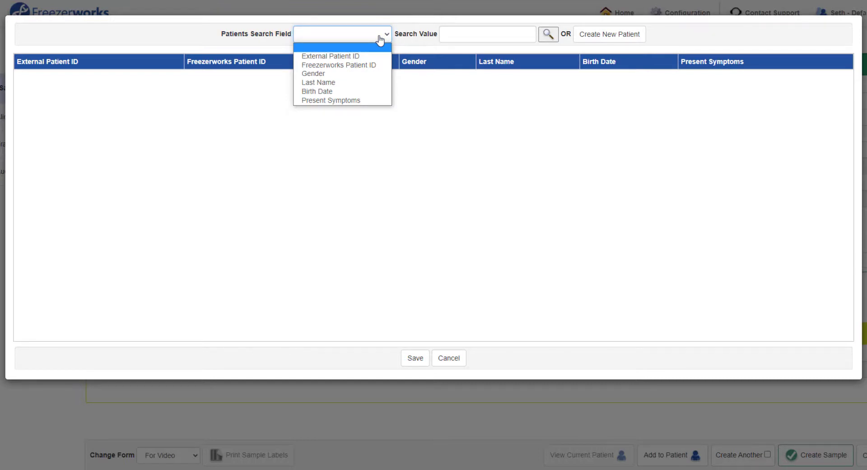
left_click(373, 74)
type("Male")
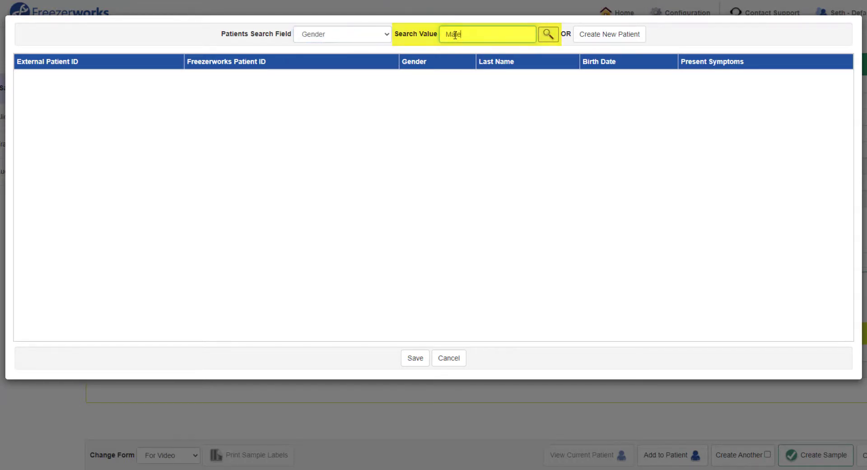
left_click(548, 35)
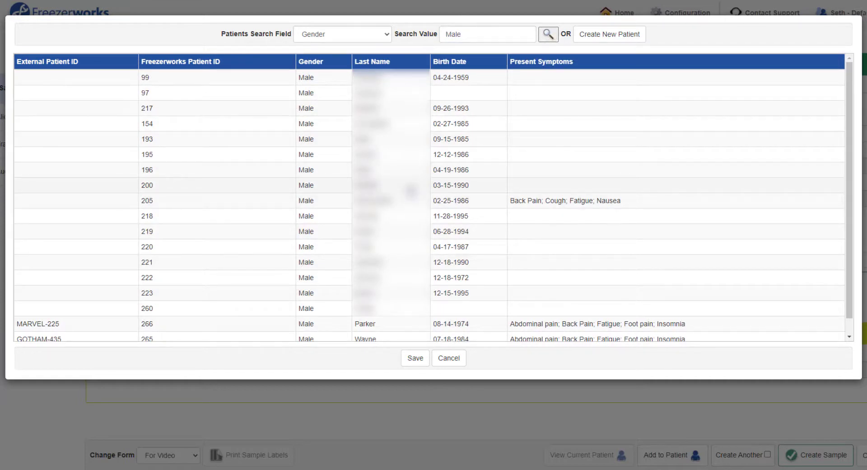
scroll(410, 190, "down", 1)
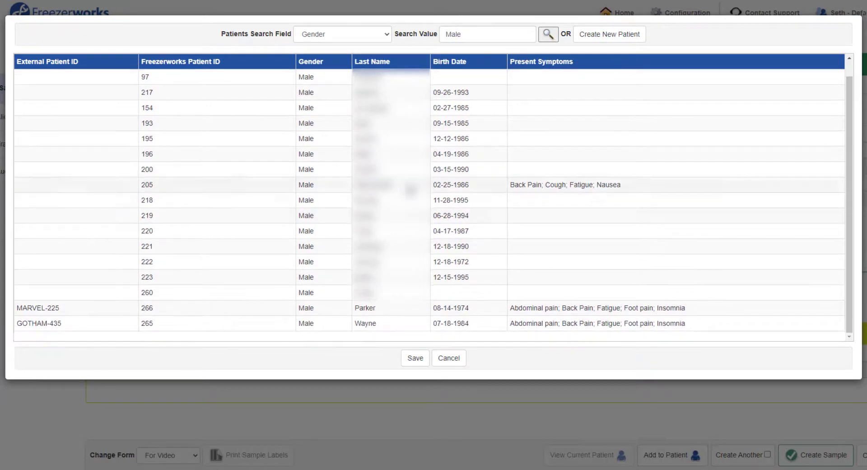
double_click(326, 316)
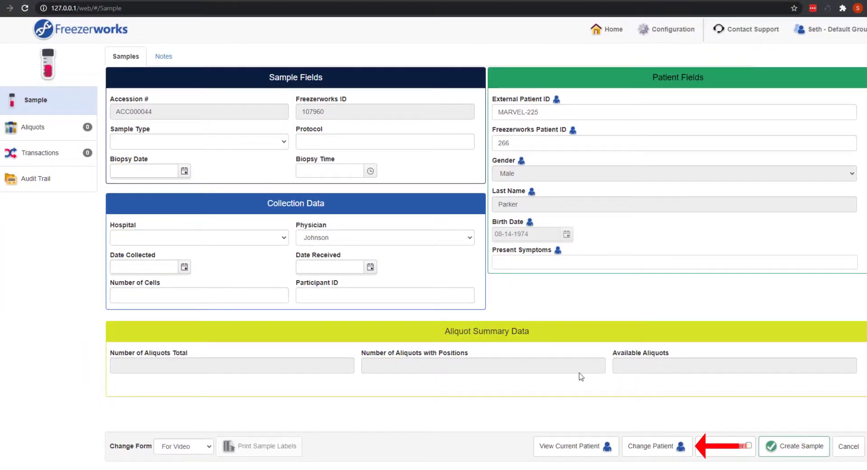
Step: Start changing the sample's patient and search the Gender field for Male
left_click(659, 449)
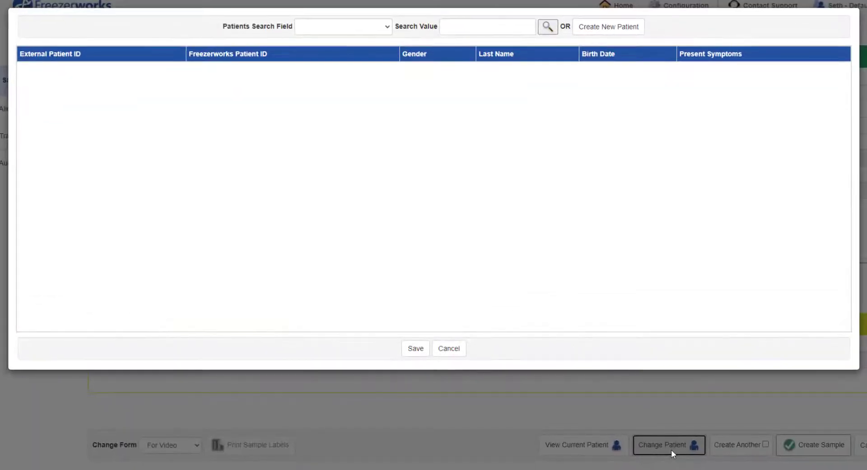
left_click(345, 28)
left_click(330, 70)
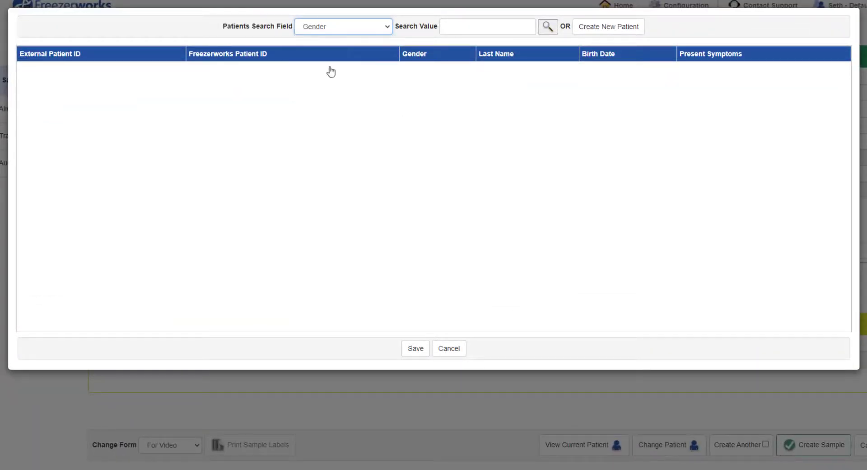
left_click(445, 35)
type("Male")
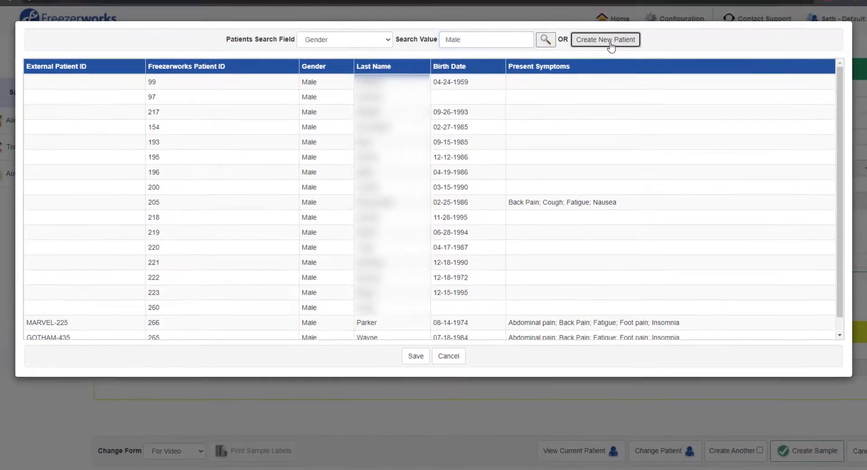
Step: Create a new patient for the sample with the Patient Entry form and view the linked patient's record
left_click(605, 40)
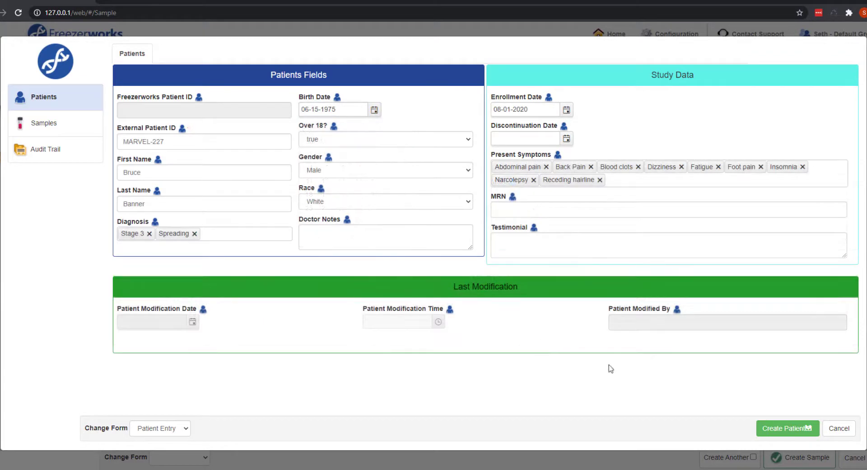
left_click(788, 427)
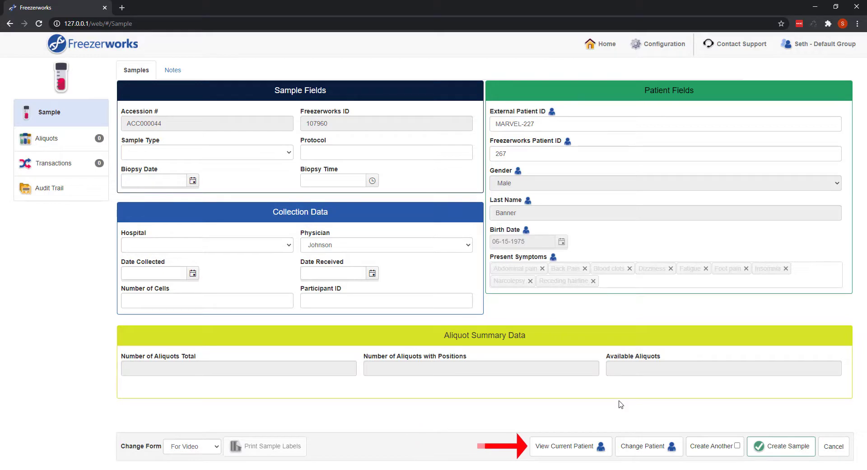
left_click(588, 453)
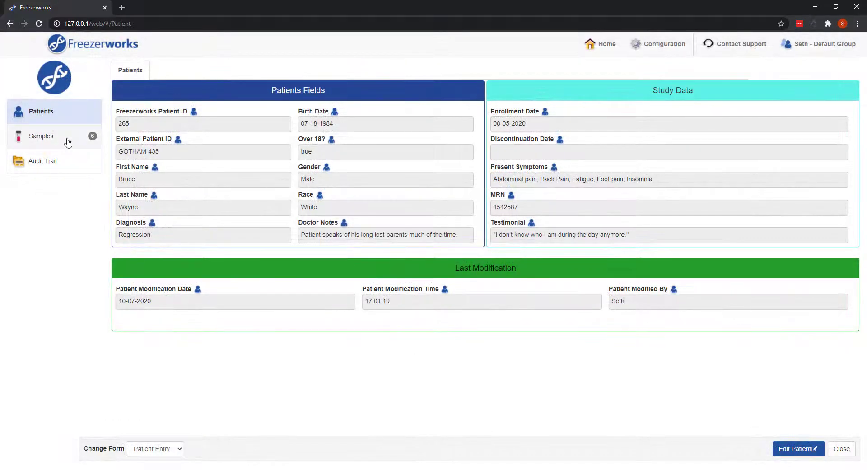
Step: Open the patient's linked samples and sort the list by Sample Type
left_click(67, 141)
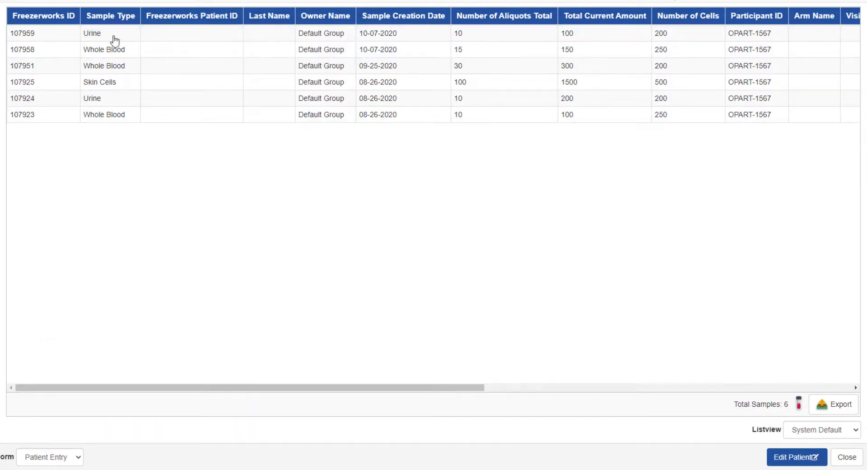
left_click(113, 19)
left_click(121, 51)
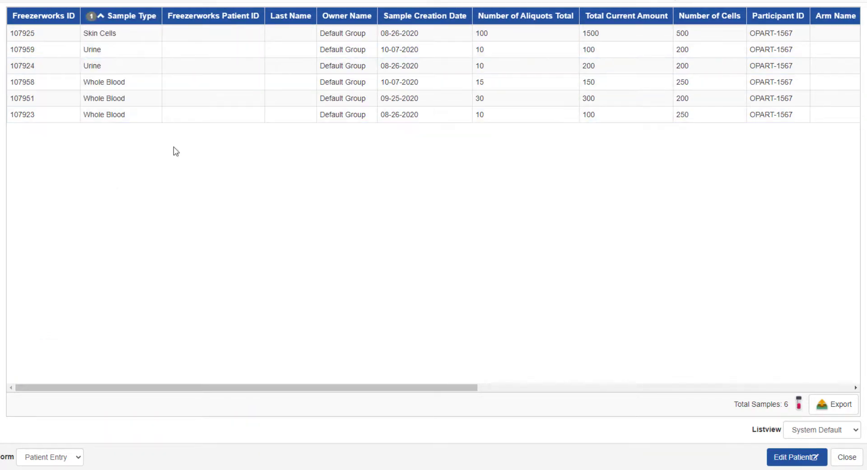
Step: Filter the sample list to a Number of Aliquots Total of 100 and restore the full list
left_click(540, 17)
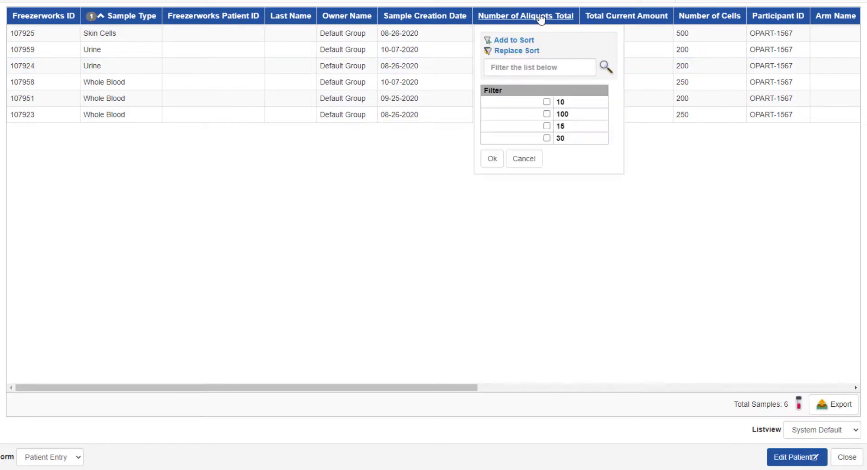
left_click(547, 114)
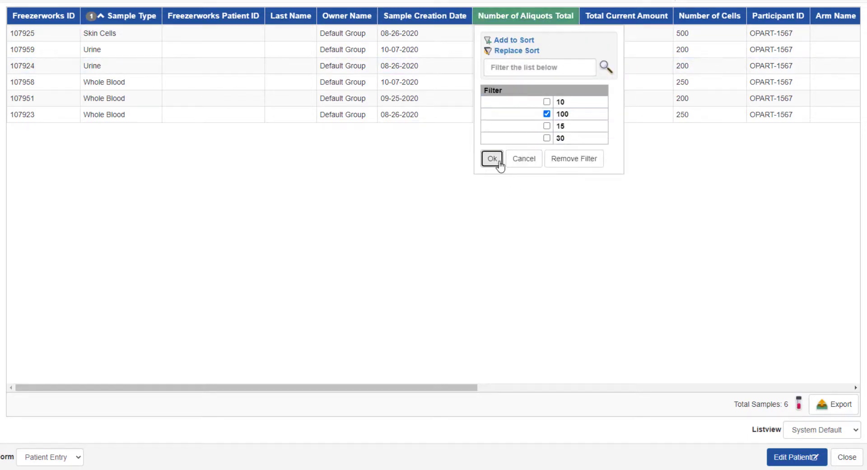
left_click(492, 158)
left_click(780, 405)
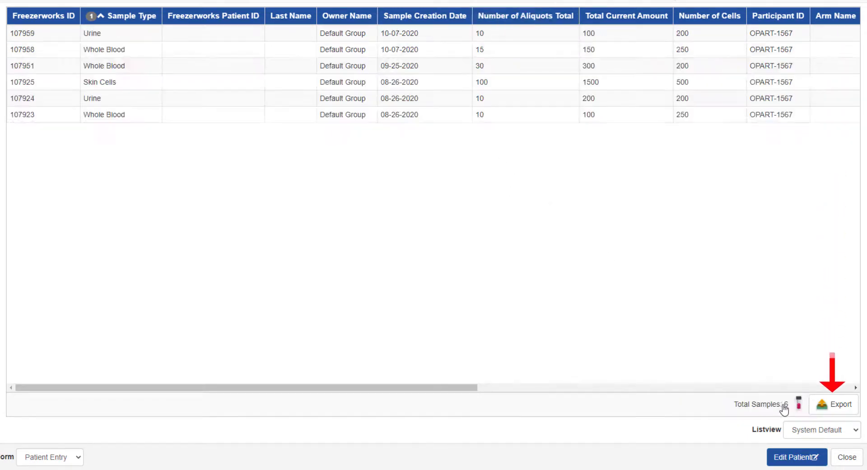
Step: Export the patient's sample list and switch its list view to Laboratory Data
left_click(833, 403)
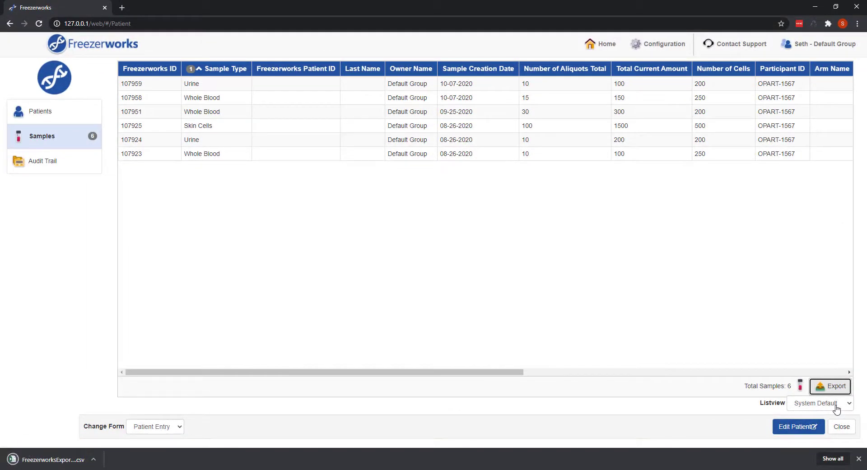
left_click(858, 458)
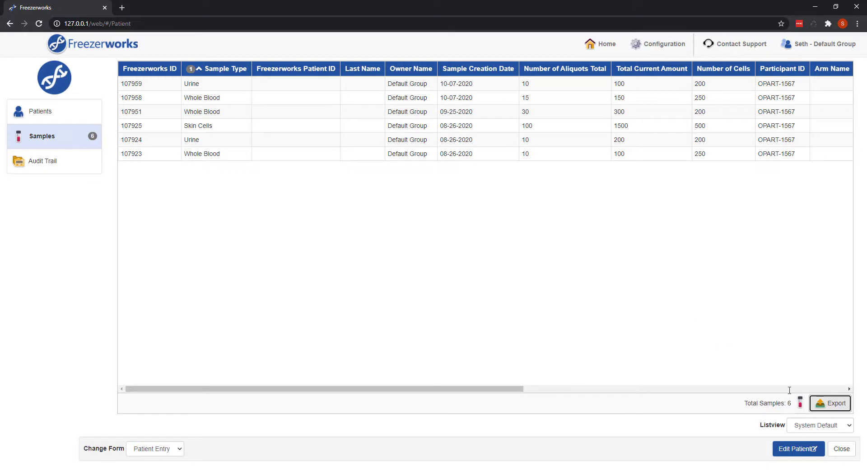
left_click(842, 431)
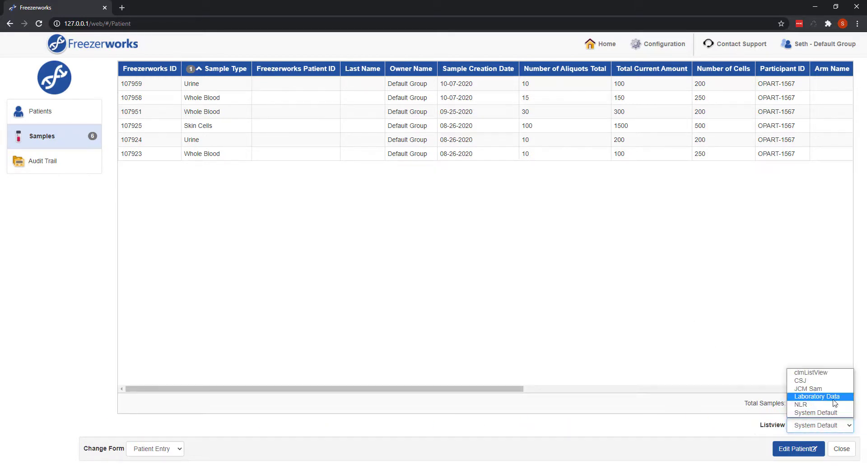
left_click(817, 397)
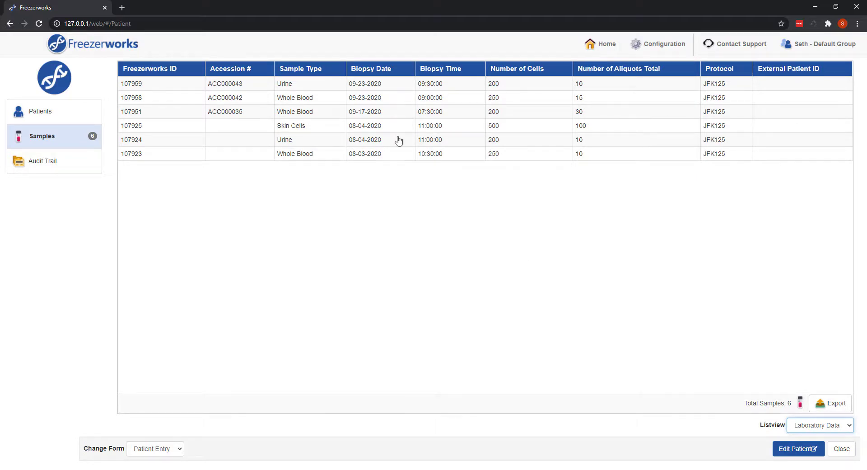
Step: Open the first listed Urine sample and view the details of its first aliquot
double_click(344, 91)
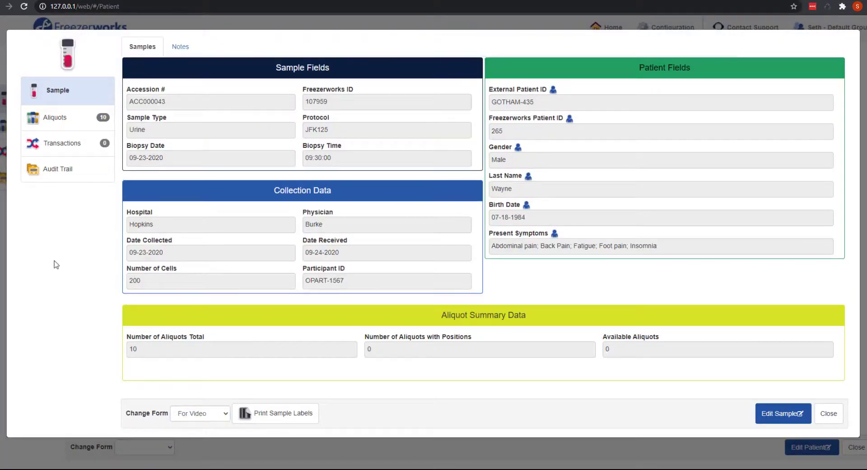
left_click(61, 119)
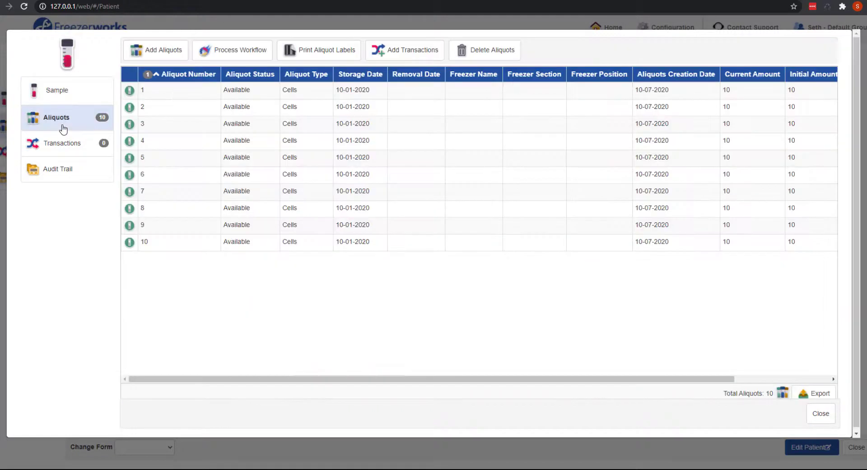
double_click(239, 92)
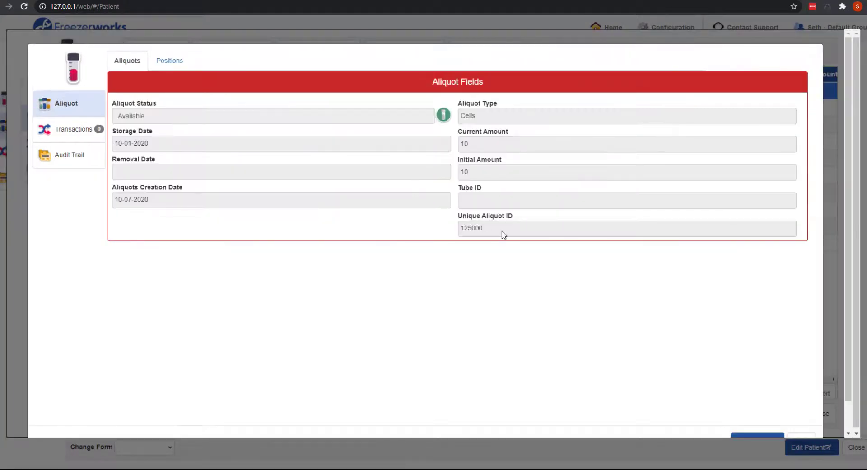
scroll(710, 355, "down", 1)
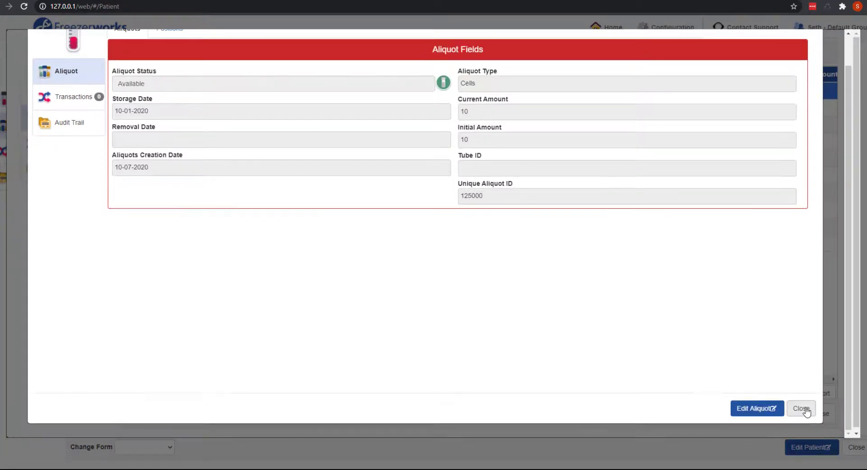
left_click(800, 409)
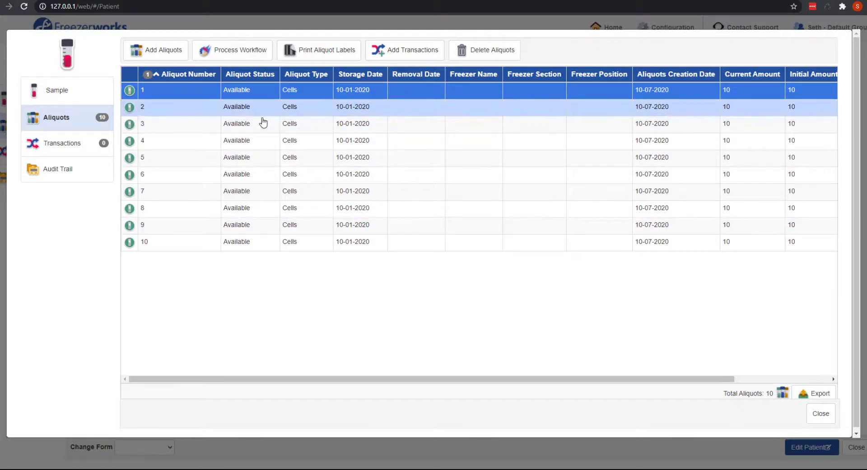
Step: Create a transaction for aliquots 1 through 5 of the Urine sample
left_click(265, 166, "shift")
left_click(265, 165, "shift")
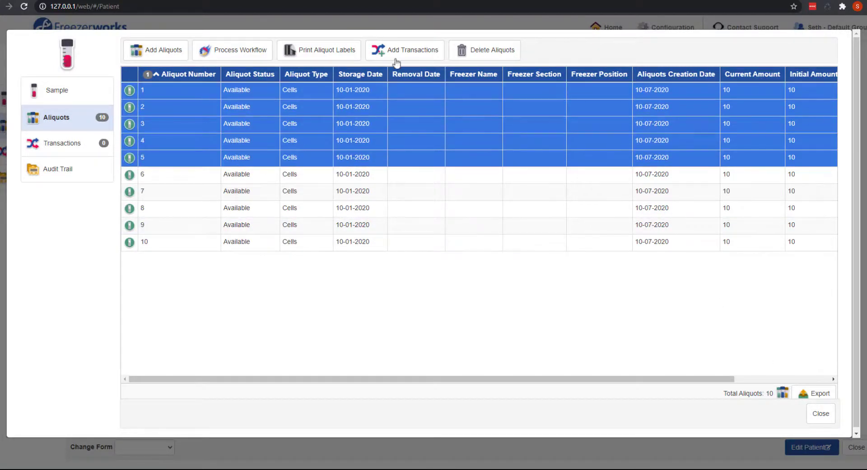
left_click(401, 53)
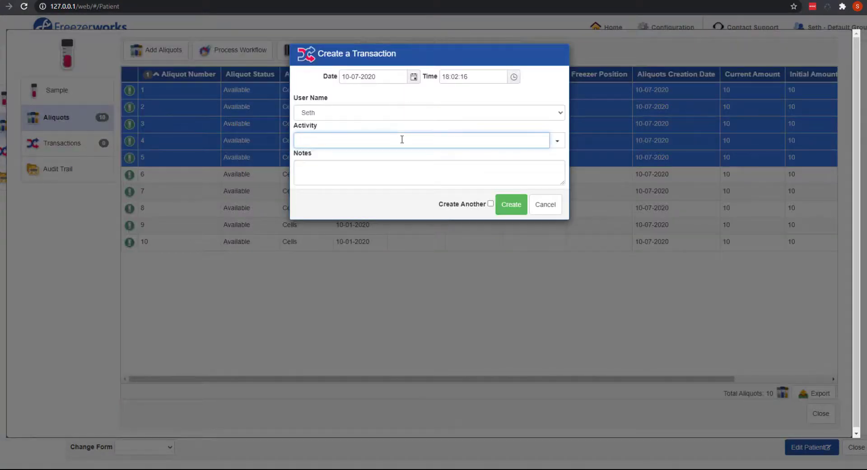
left_click(511, 204)
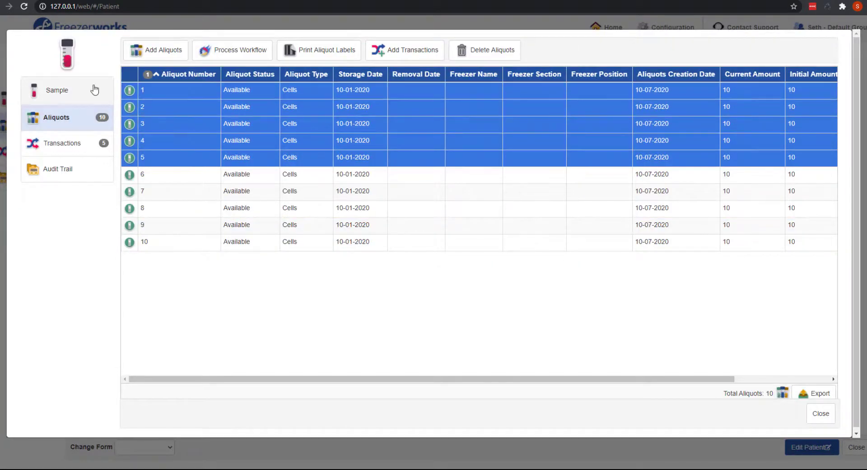
Step: Set the Urine sample's Biopsy Time to 01:00:00 and save the sample
left_click(94, 88)
left_click(777, 413)
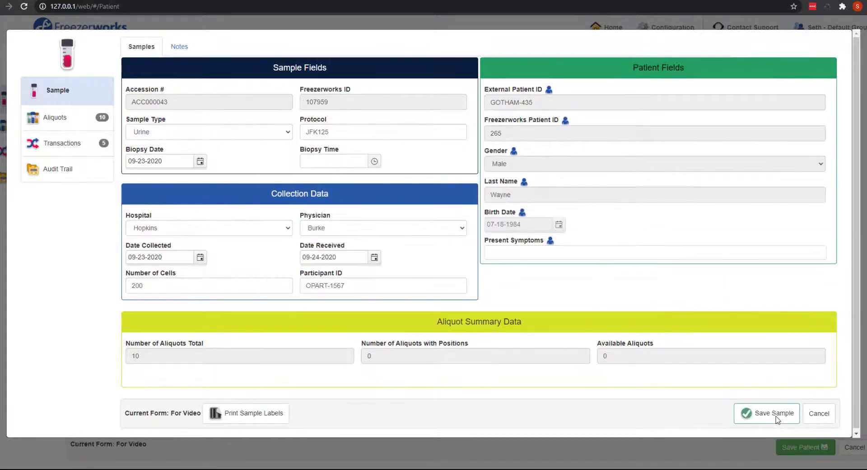
left_click(374, 161)
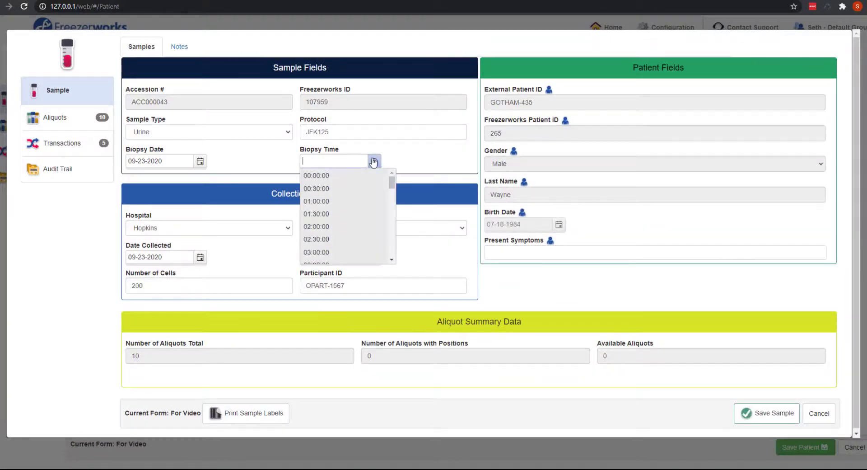
left_click(351, 201)
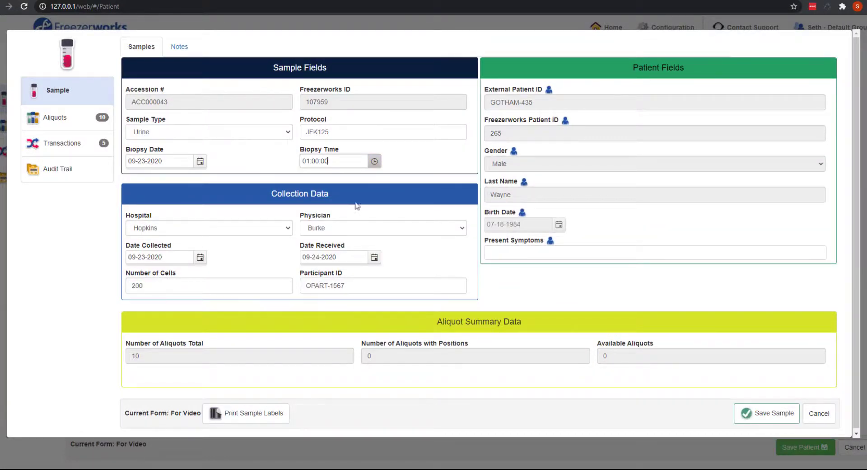
left_click(755, 415)
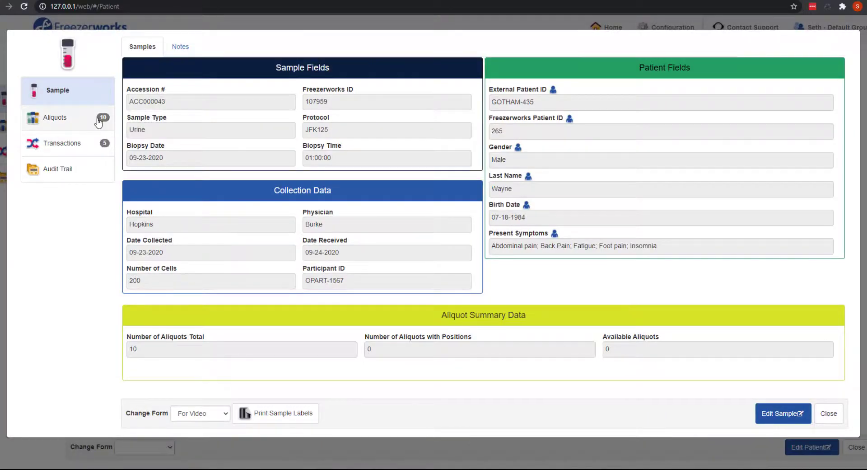
Step: Open the Urine sample's first aliquot for editing
left_click(98, 121)
double_click(226, 91)
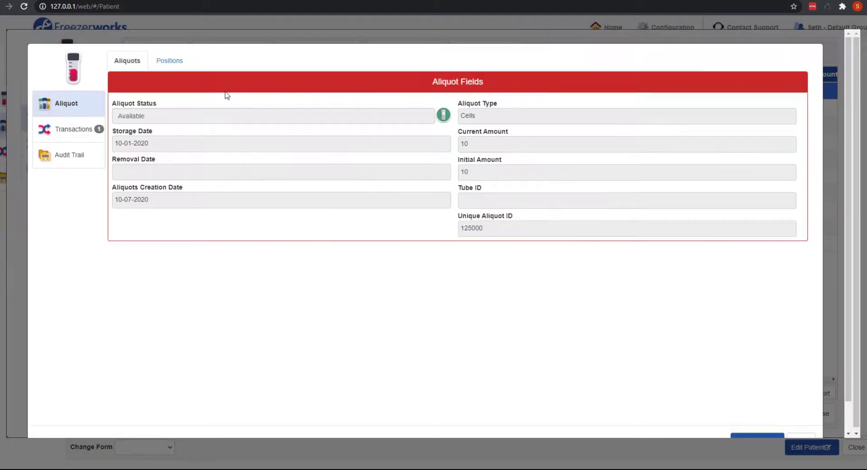
scroll(772, 391, "down", 1)
left_click(757, 412)
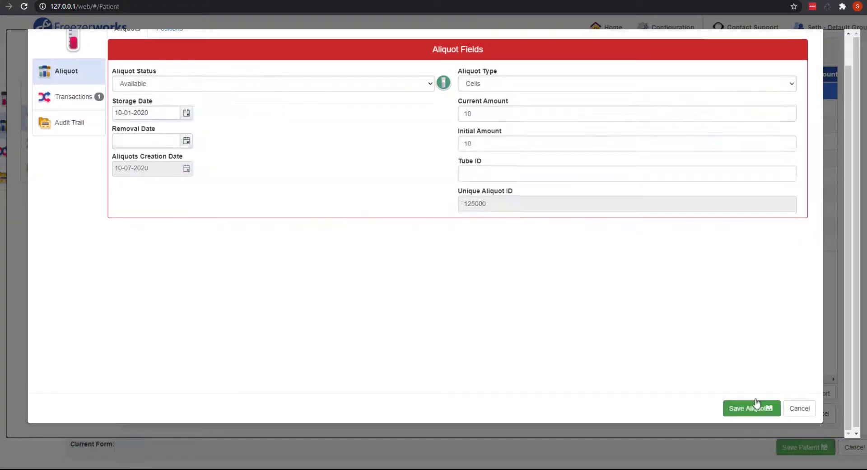